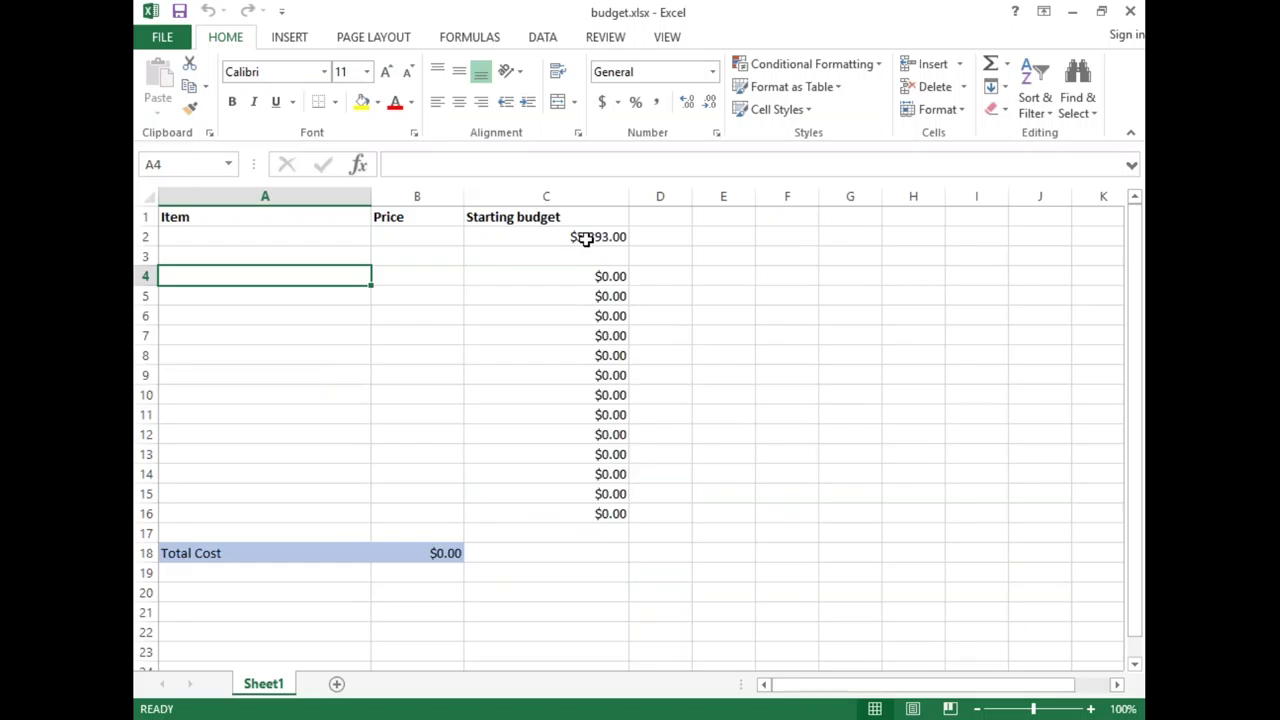
Step: Copy the random starting budget in C2 and paste it as values only into C3
left_click(608, 238)
right_click(608, 238)
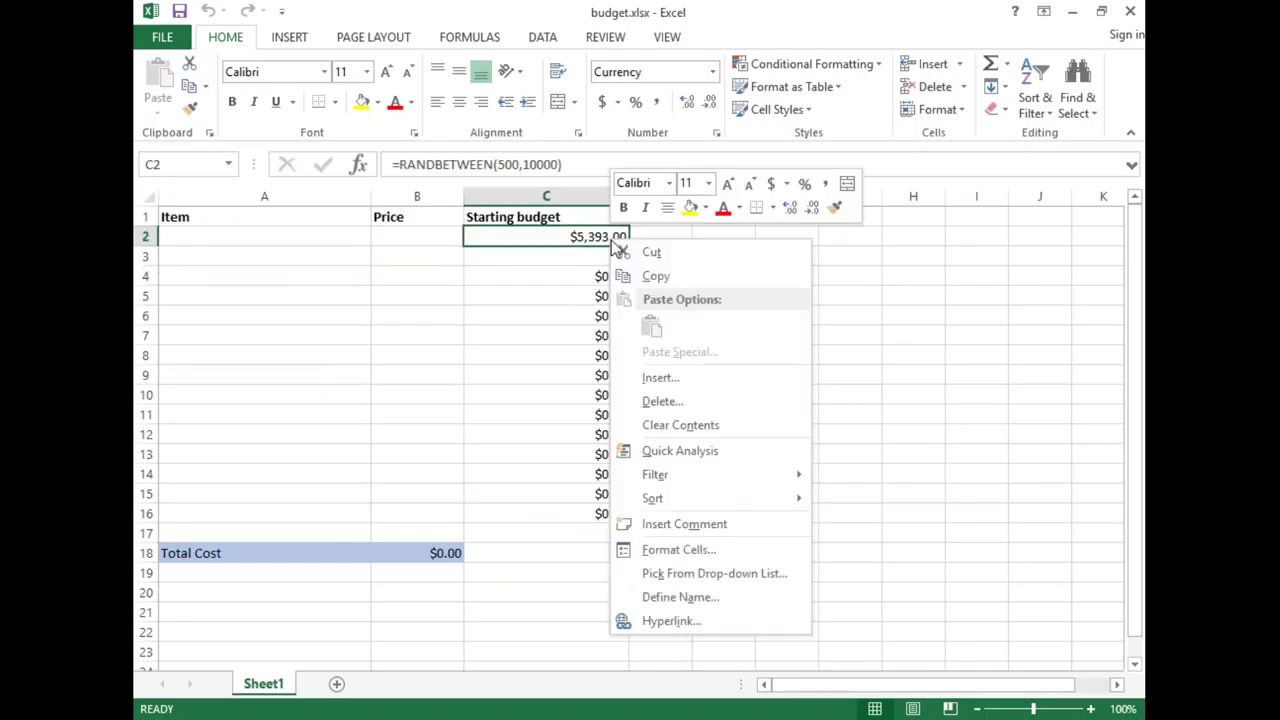
left_click(652, 274)
right_click(614, 280)
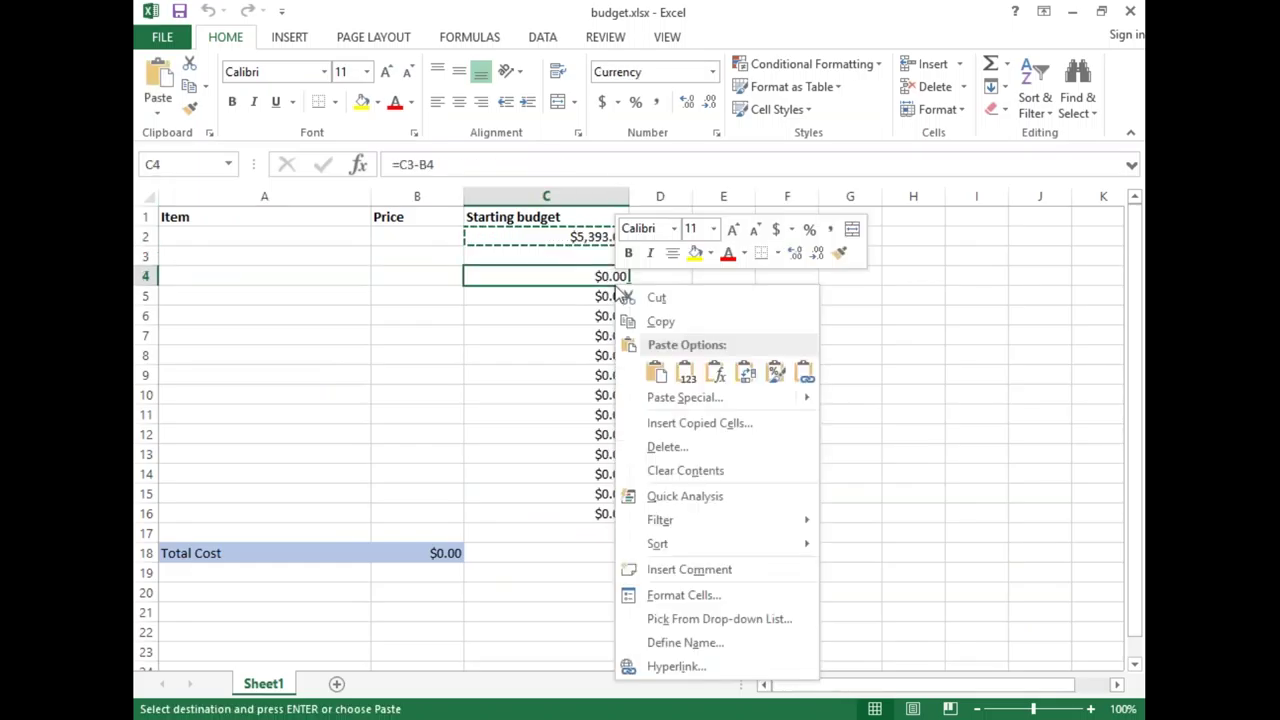
right_click(569, 259)
mouse_move(631, 380)
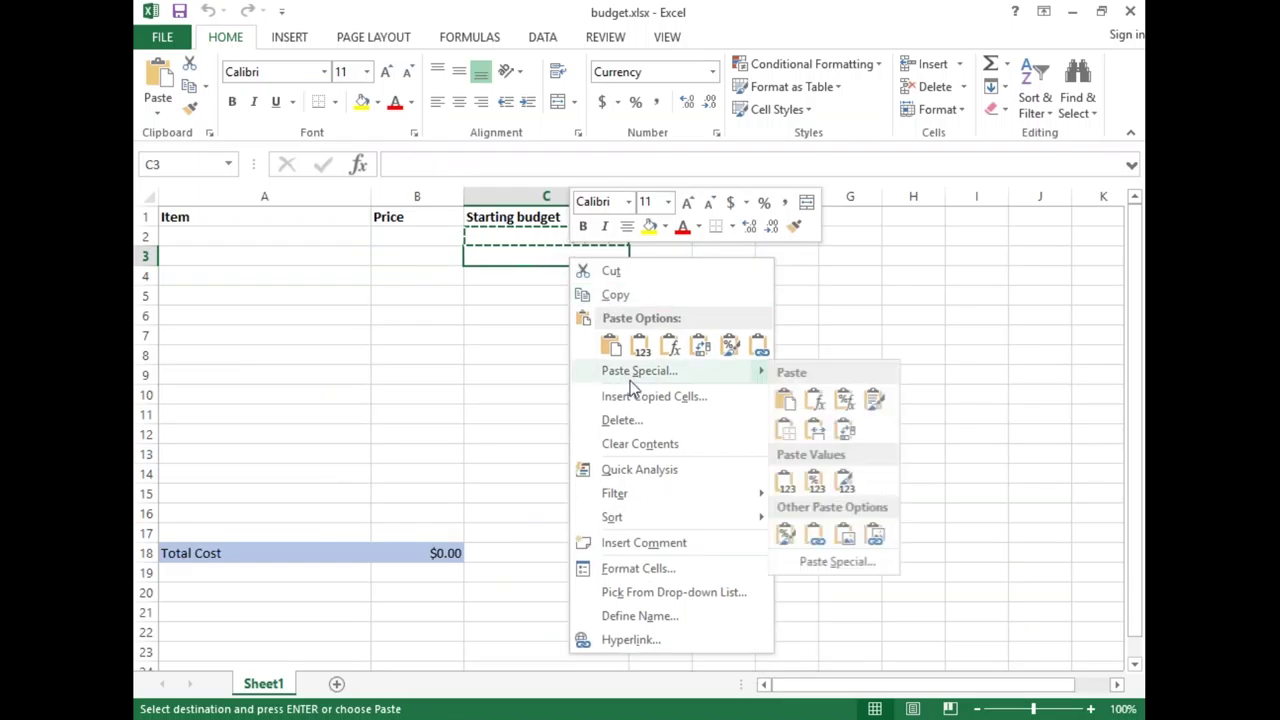
left_click(791, 484)
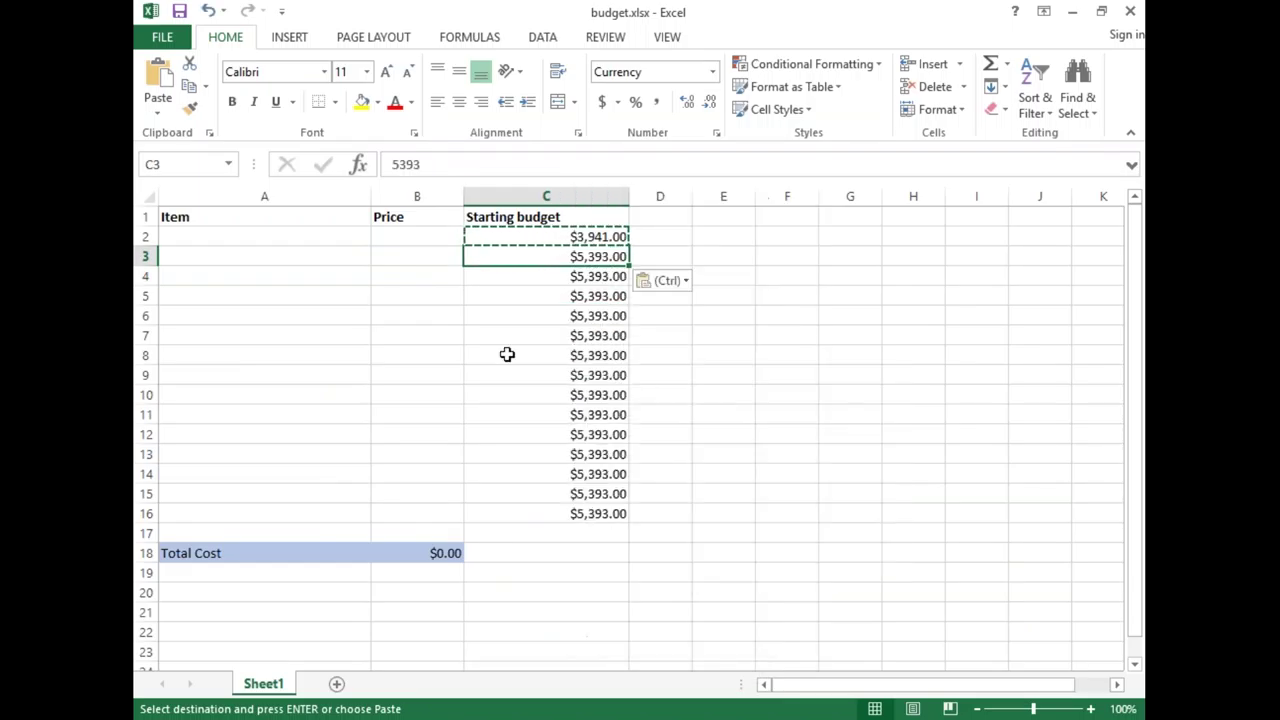
Step: Clear the random-number formula from C2 and select cell A4 for the first item
left_click(591, 237)
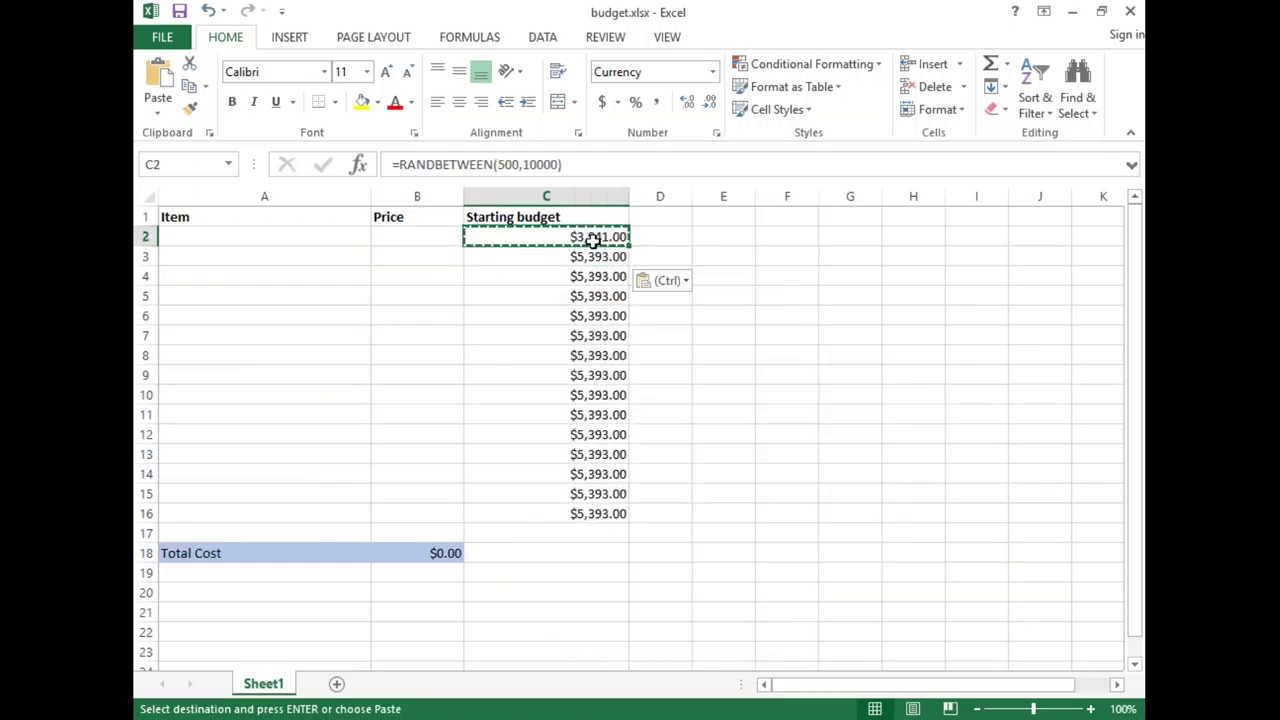
key("Delete")
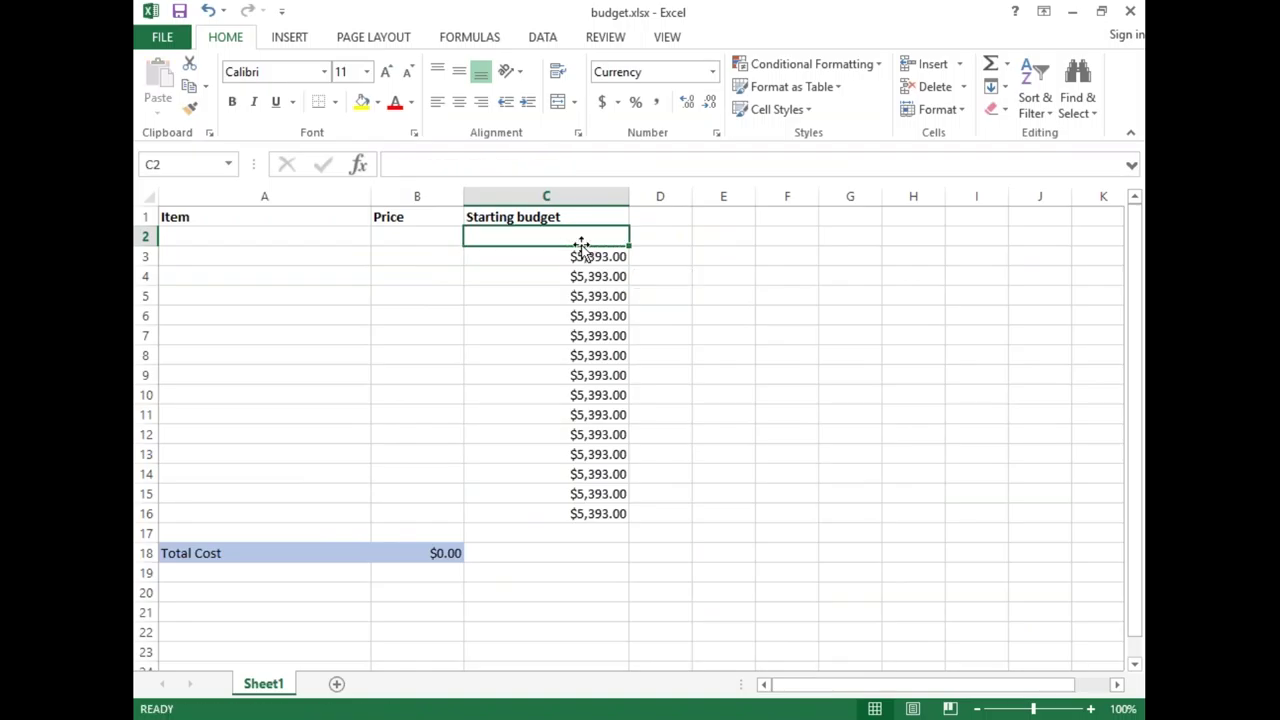
left_click(350, 262)
left_click(323, 280)
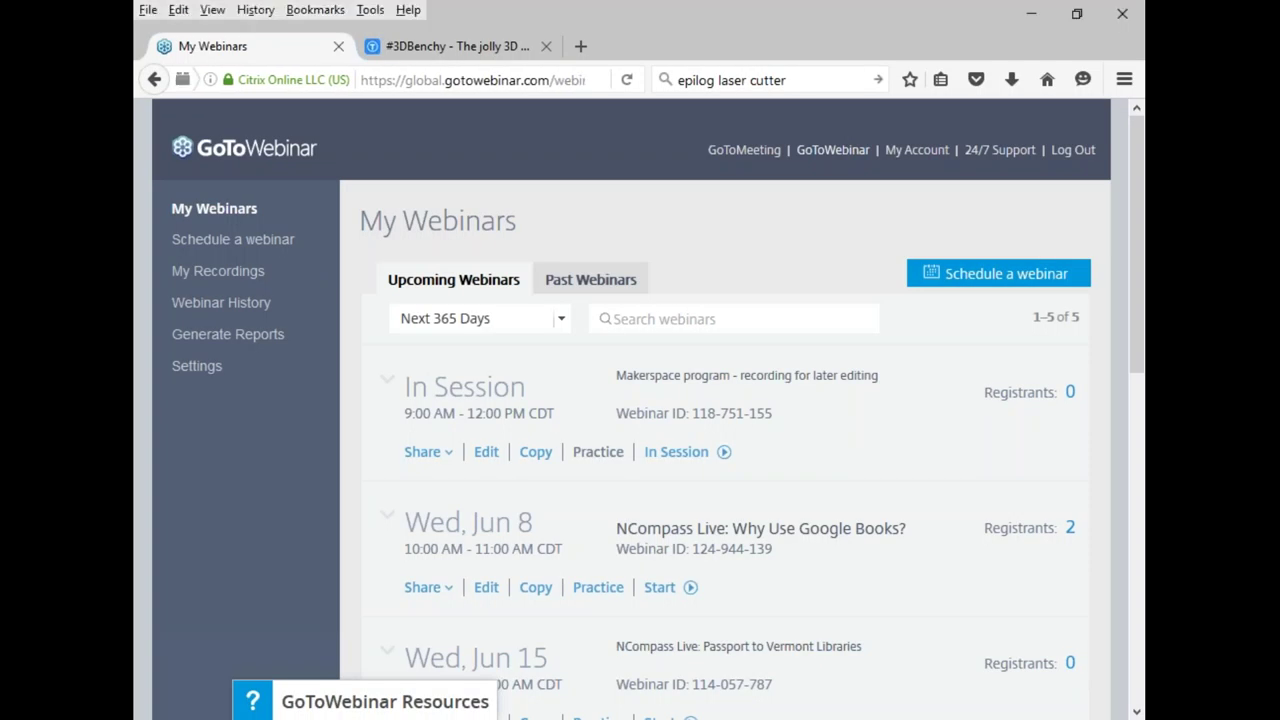
Step: Switch to the web browser, show the #3DBenchy page and clear the old query from the browser's web search
right_click(720, 719)
left_click(720, 700)
left_click(505, 50)
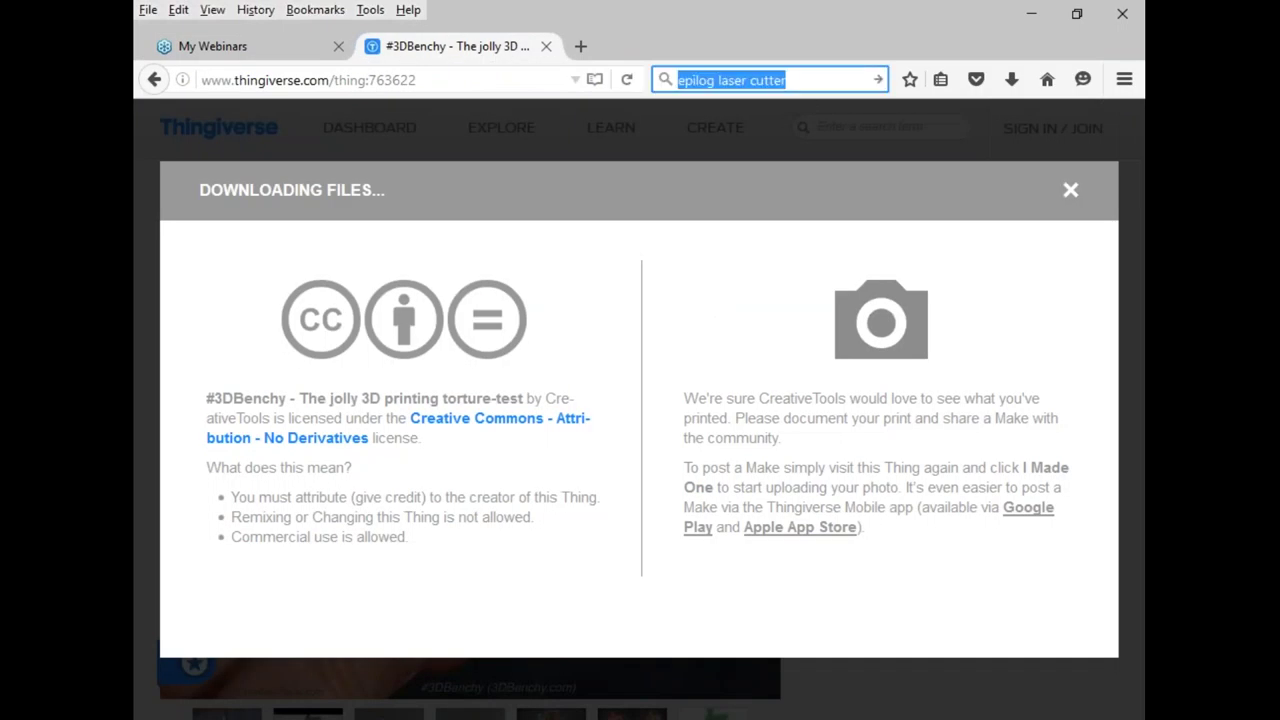
left_click(790, 80)
key("BackSpace")
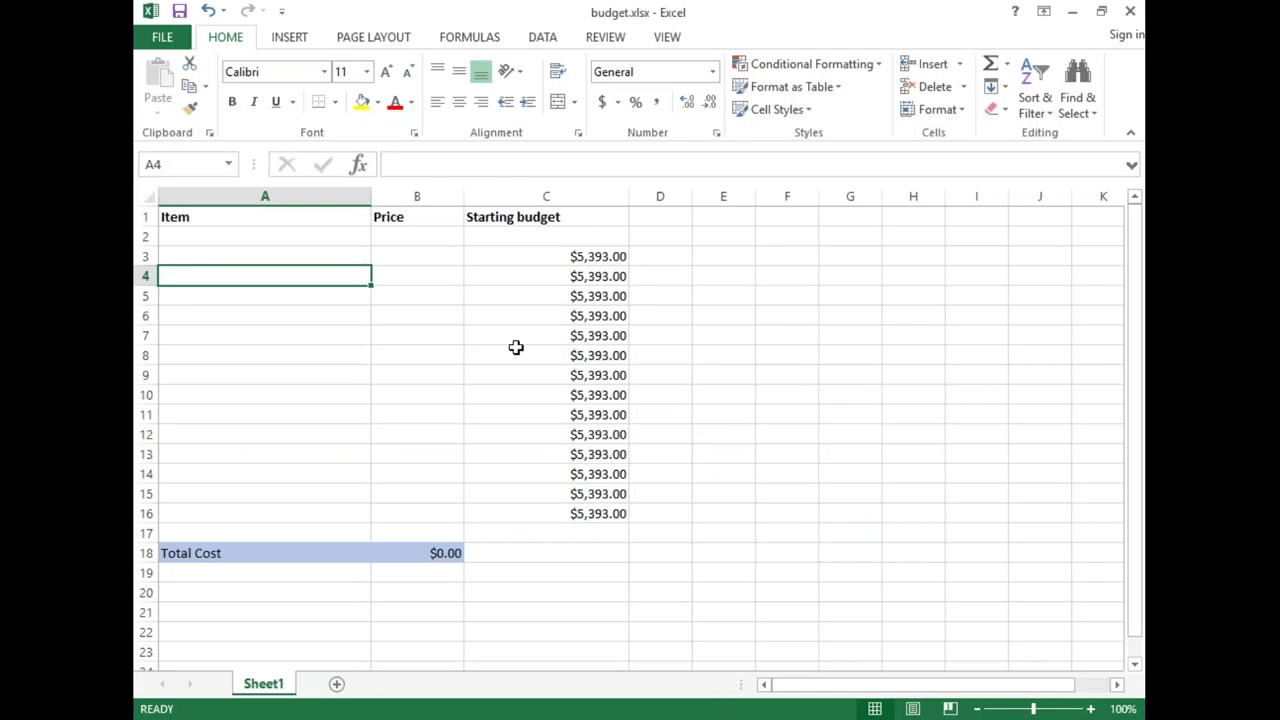
Step: In the Excel budget, enter Makey Makey kits in A4 with a price of 250 in B4
type("Mak")
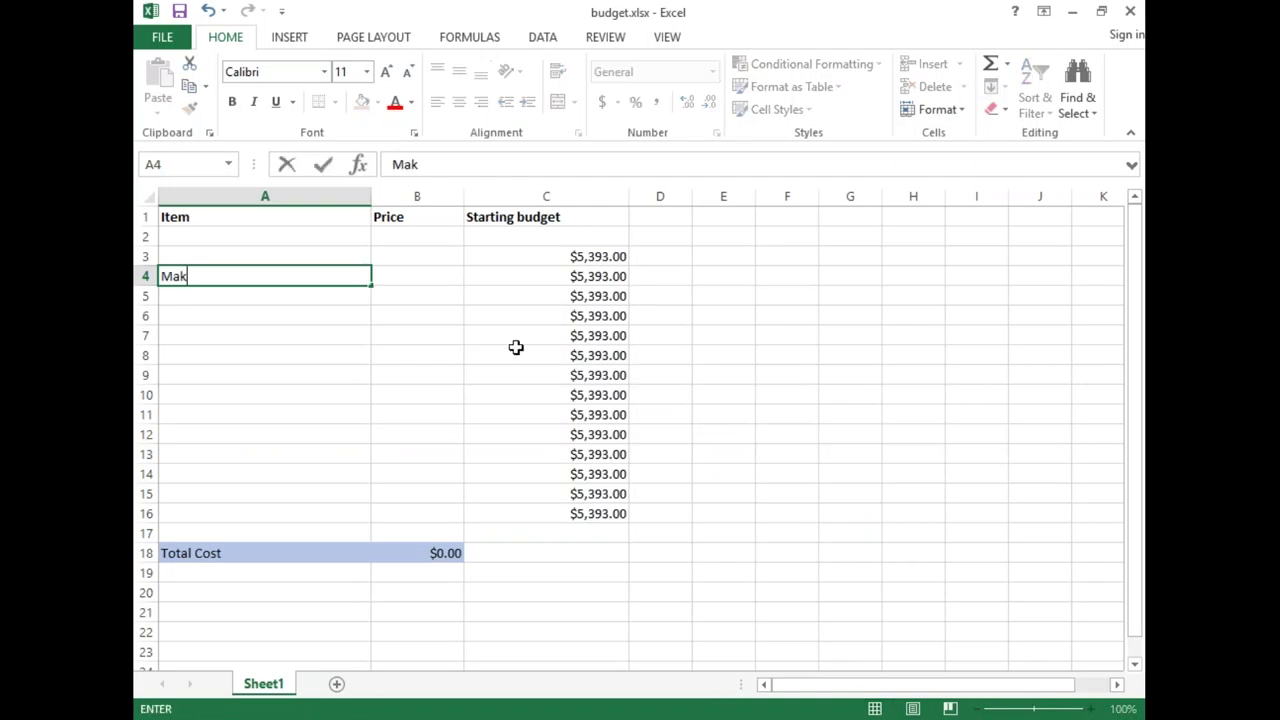
type("ey Makey kits")
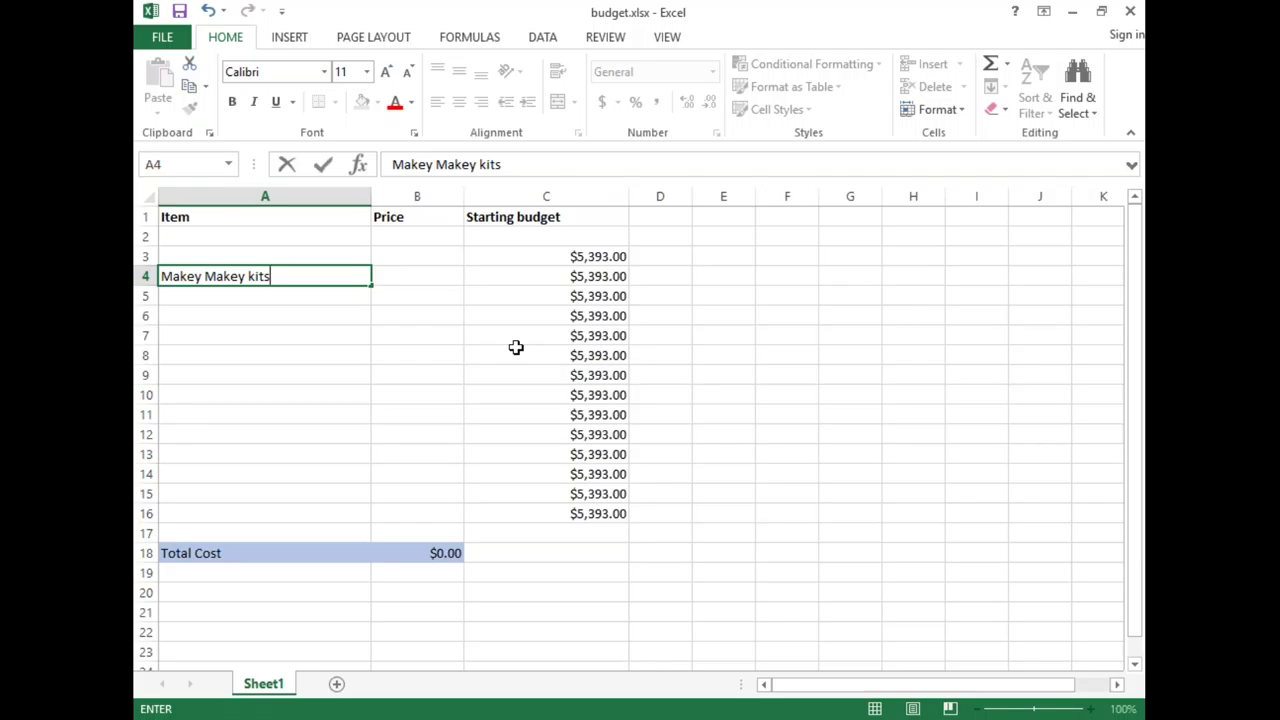
key("Tab")
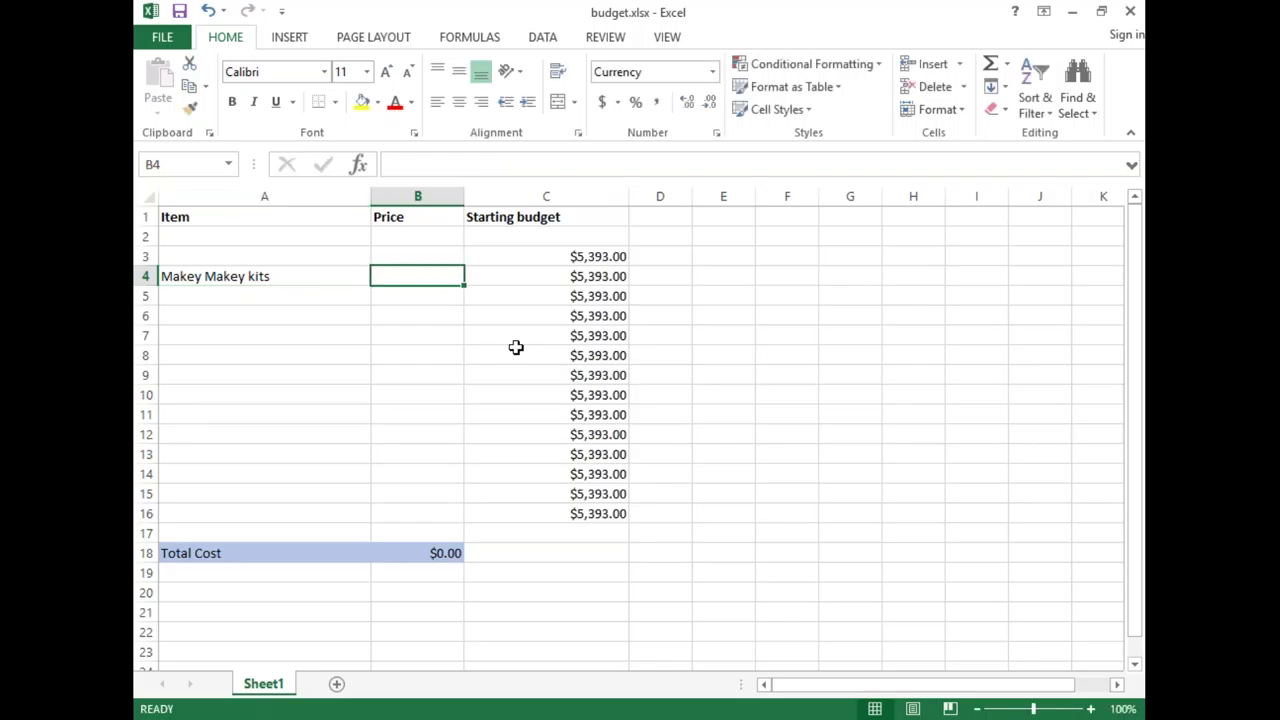
type("250")
key("Return")
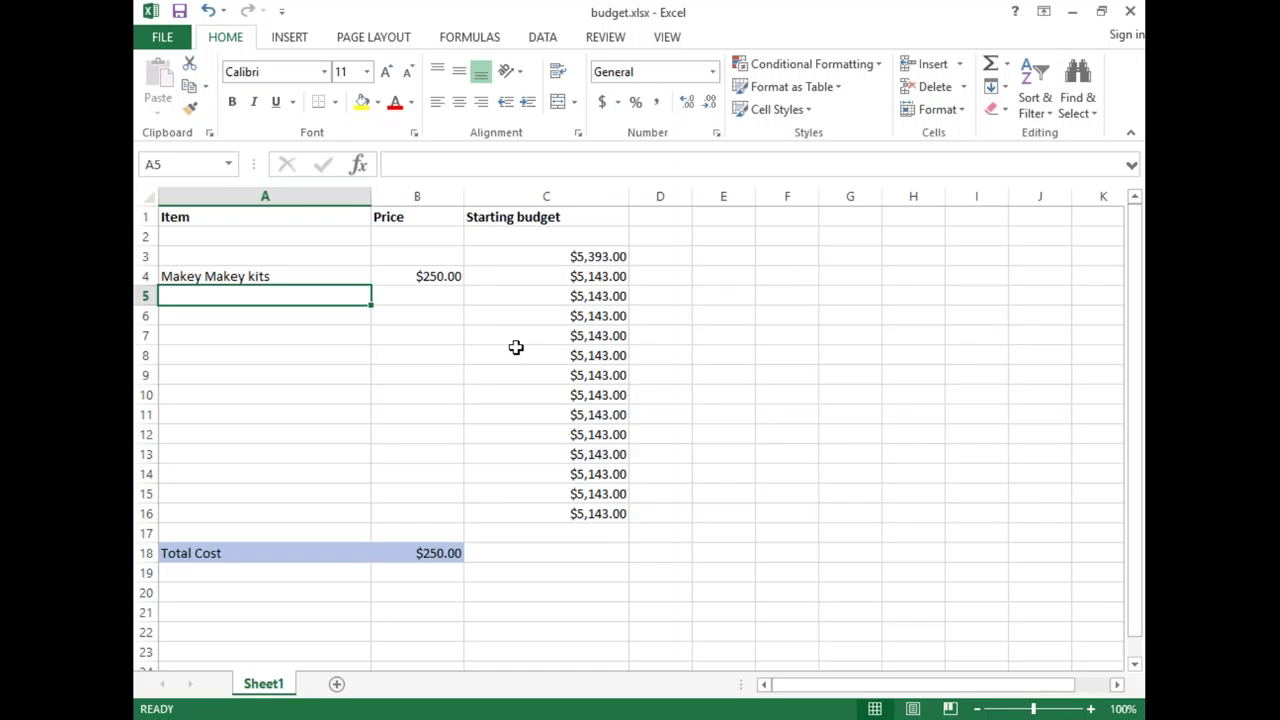
Step: Add 3D printer as the item in A5 with a price of 2000 in B5
type("3D")
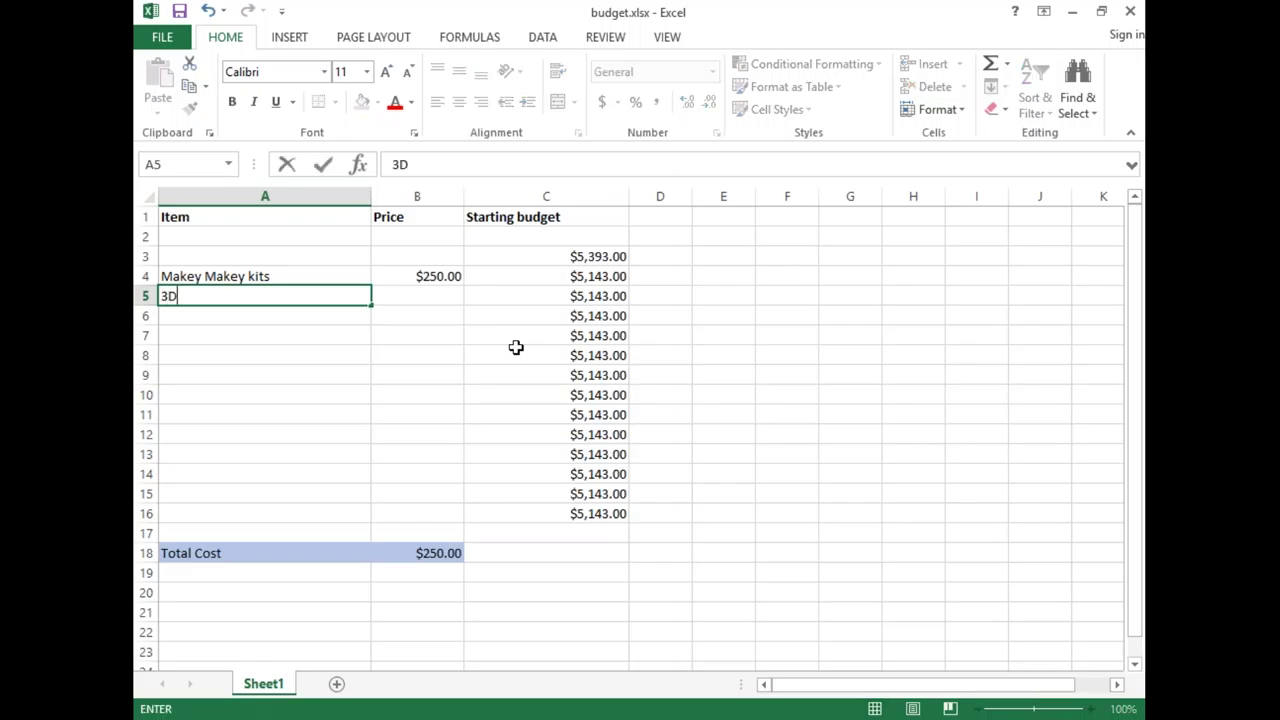
type(" printer")
key("Tab")
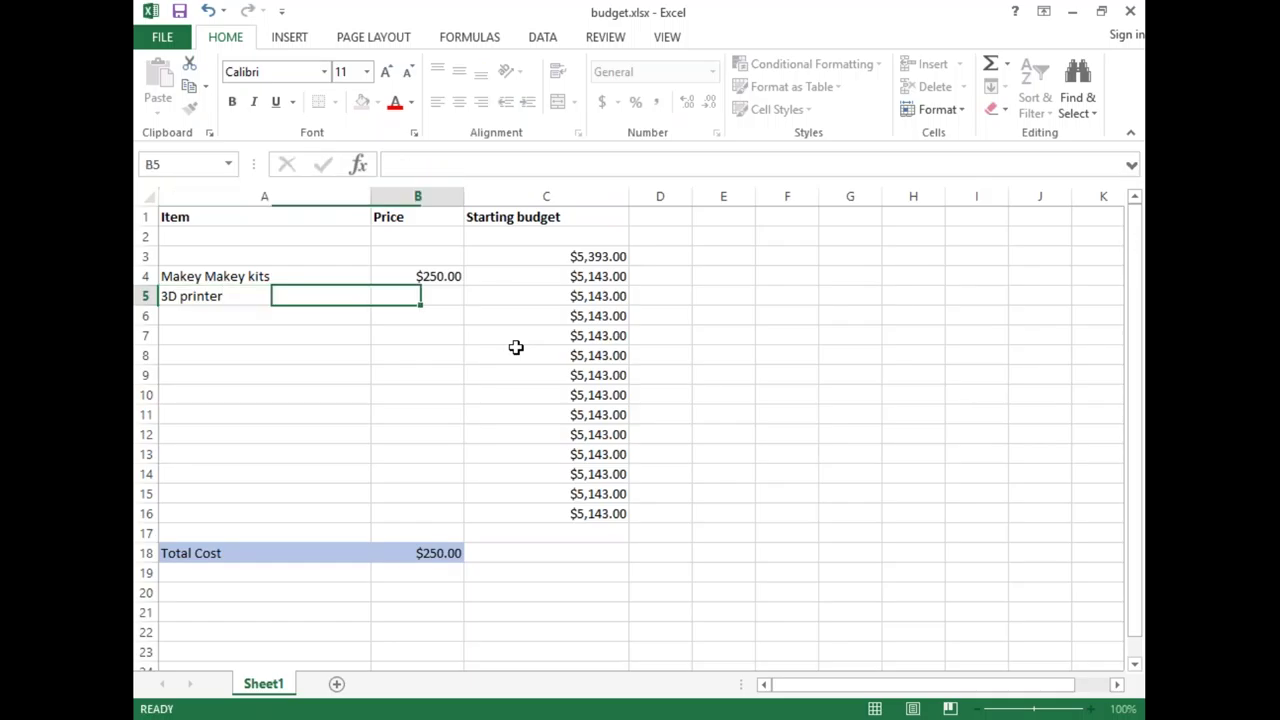
type("2000")
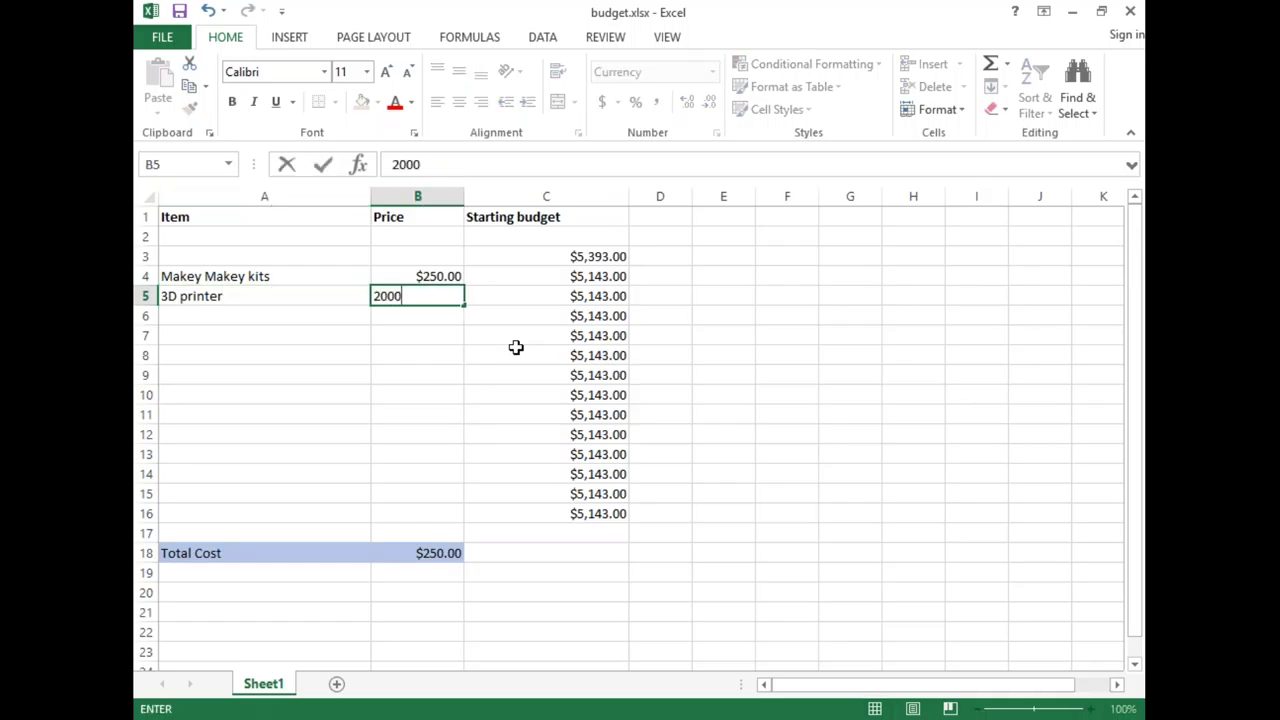
key("Return")
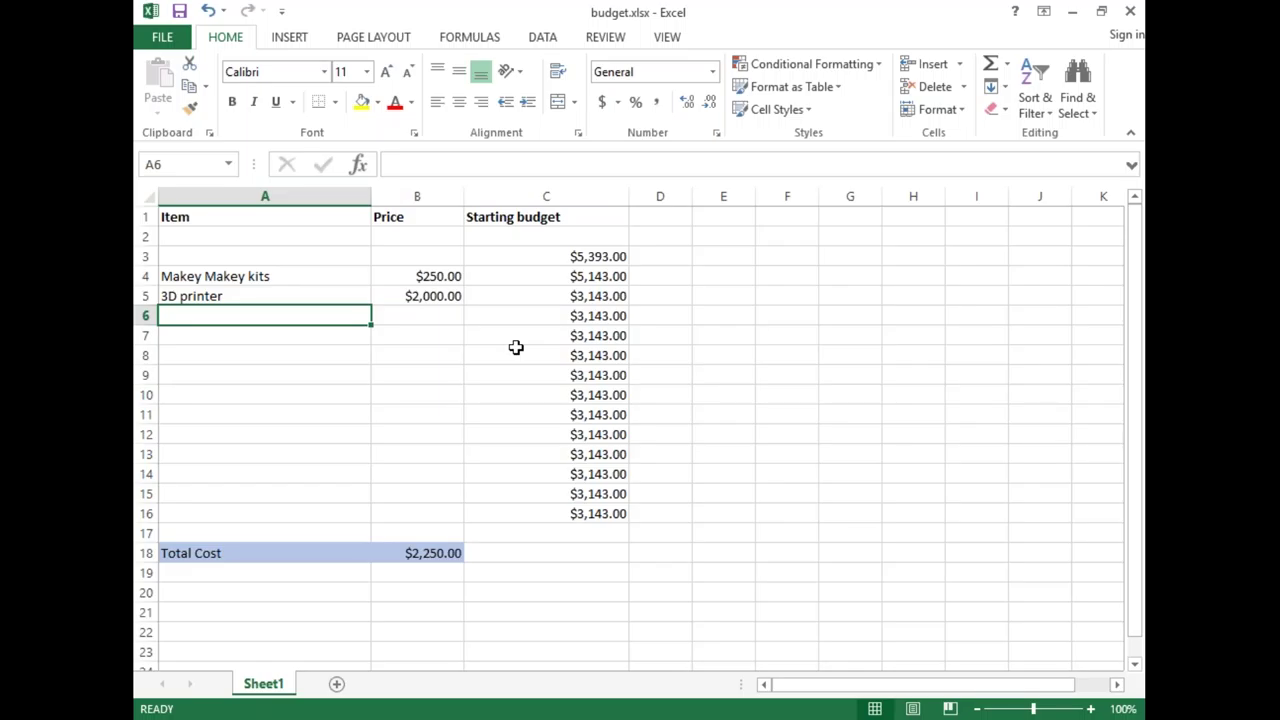
Step: Add iRobots as the item in A6 with a price of 200 in B6
type("i")
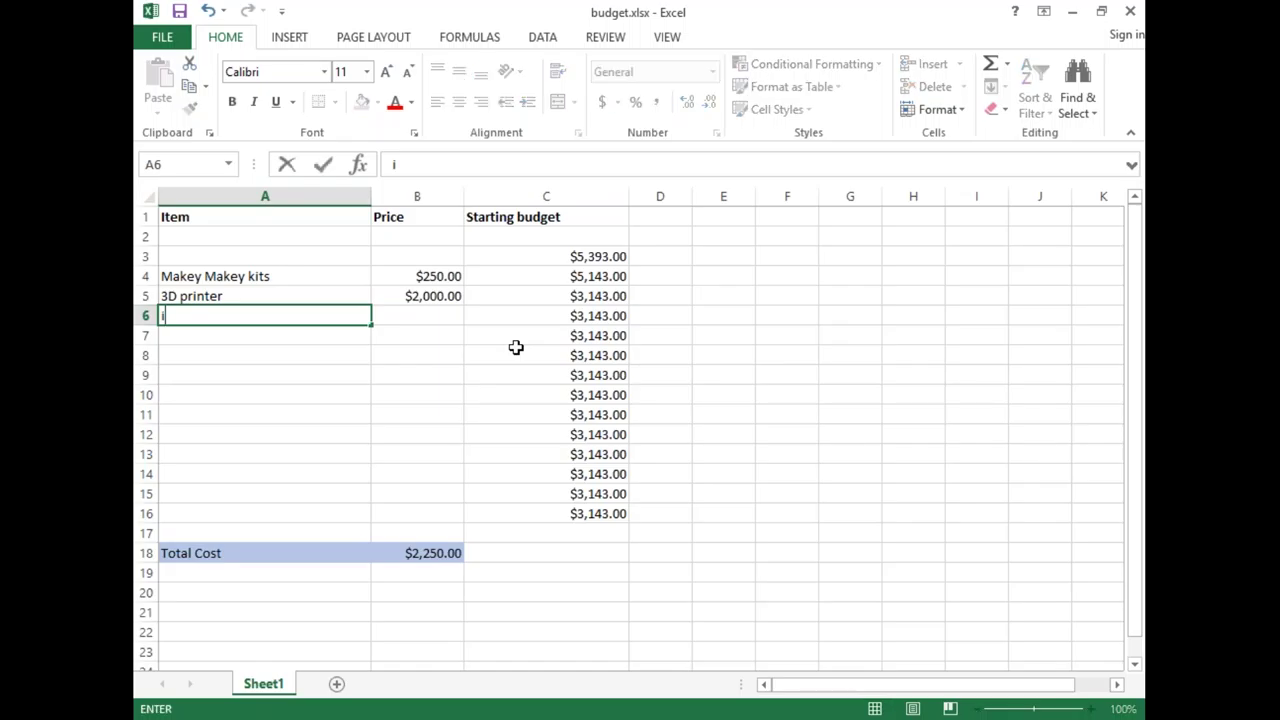
type("Robots")
key("Tab")
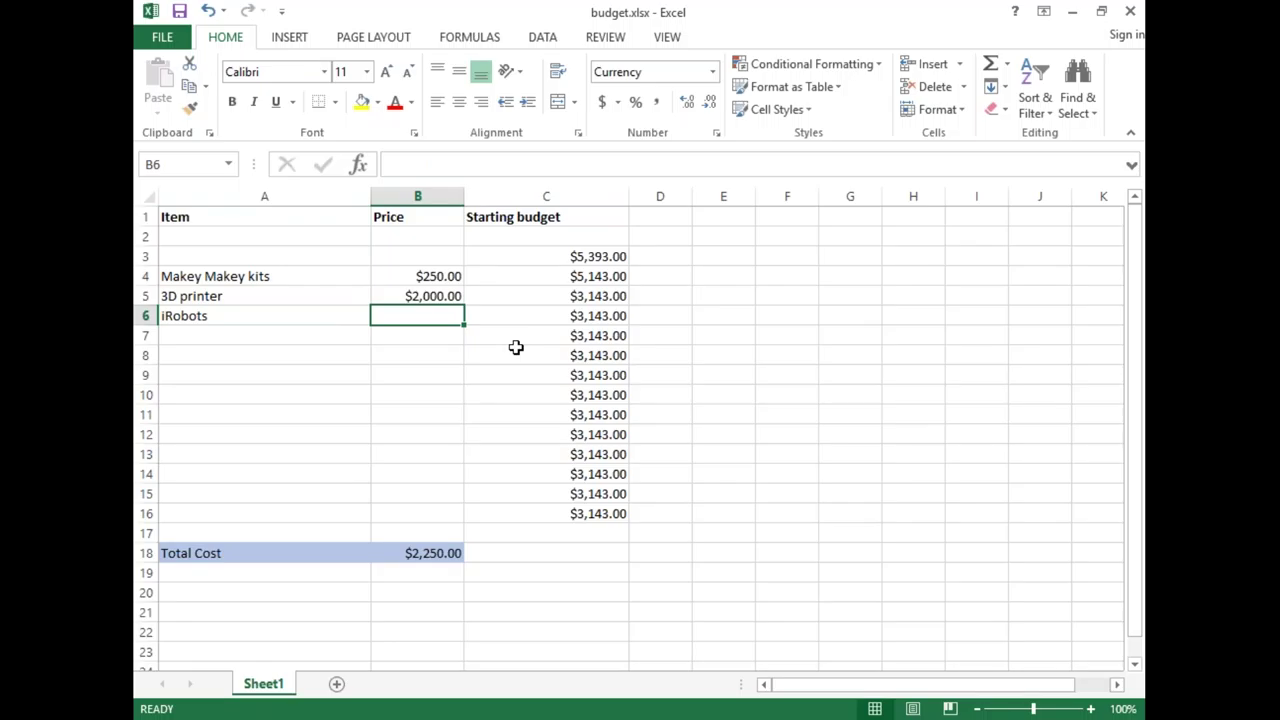
type("200")
key("Return")
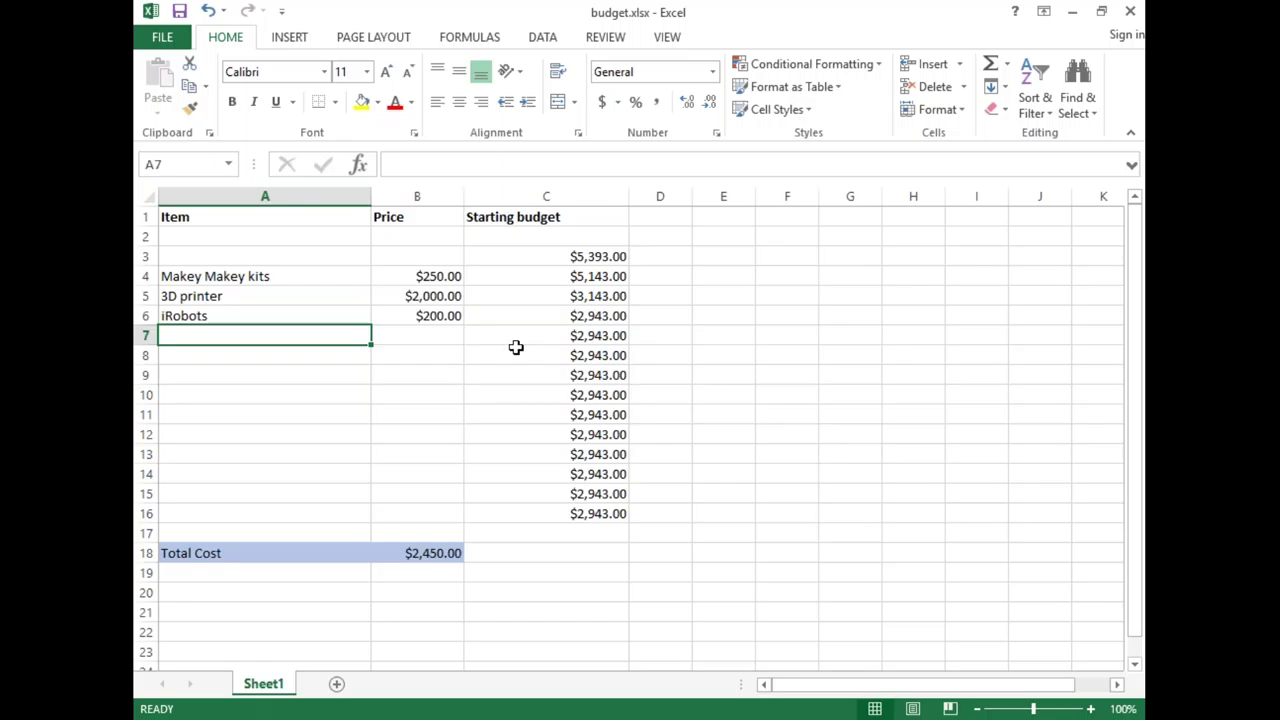
Step: Enter GoPro camera as the item in A7 and move on to its price cell
type("GoPro camera")
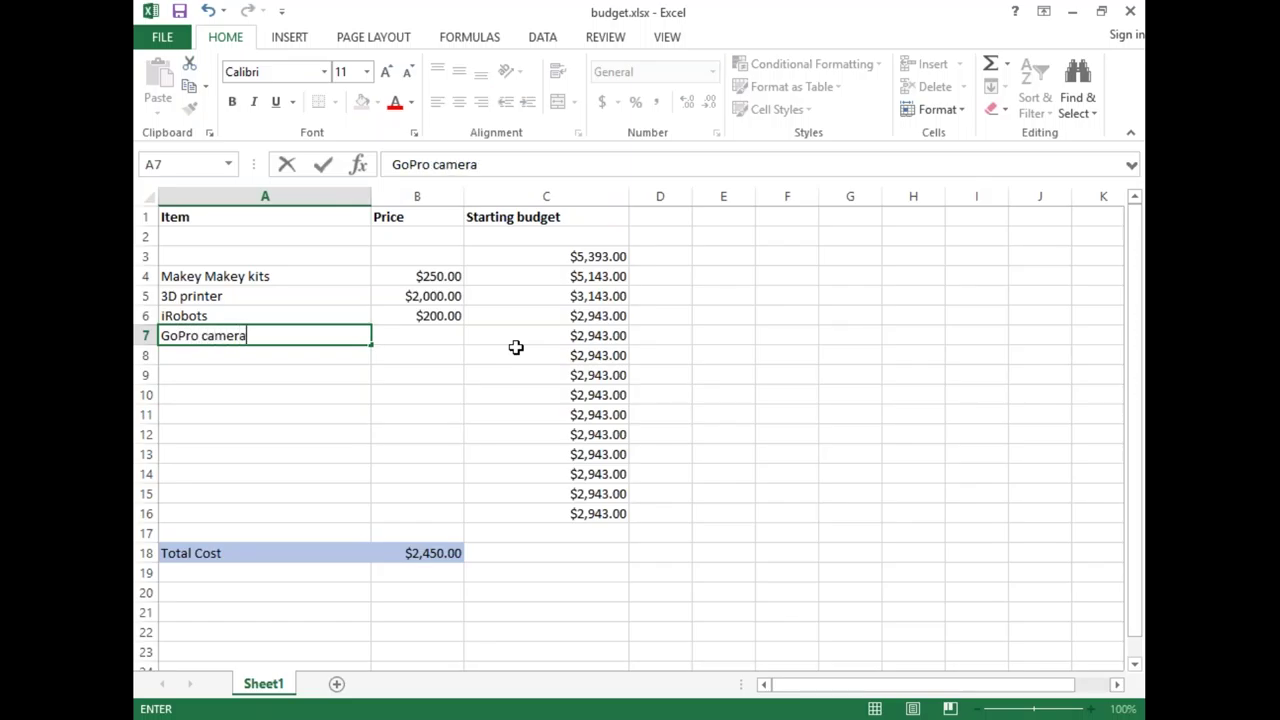
key("Tab")
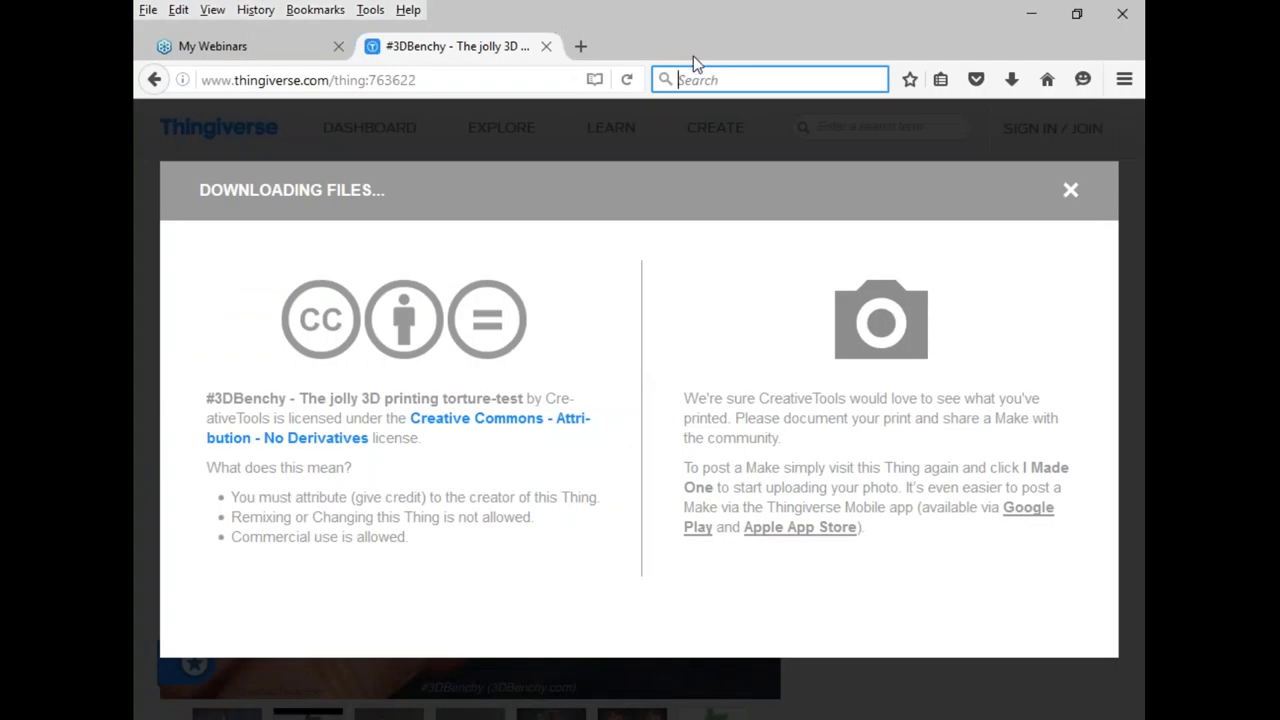
Step: Switch to the web browser, search Google for gopro and view the shopping results for camera prices
type("gopro")
key("Escape")
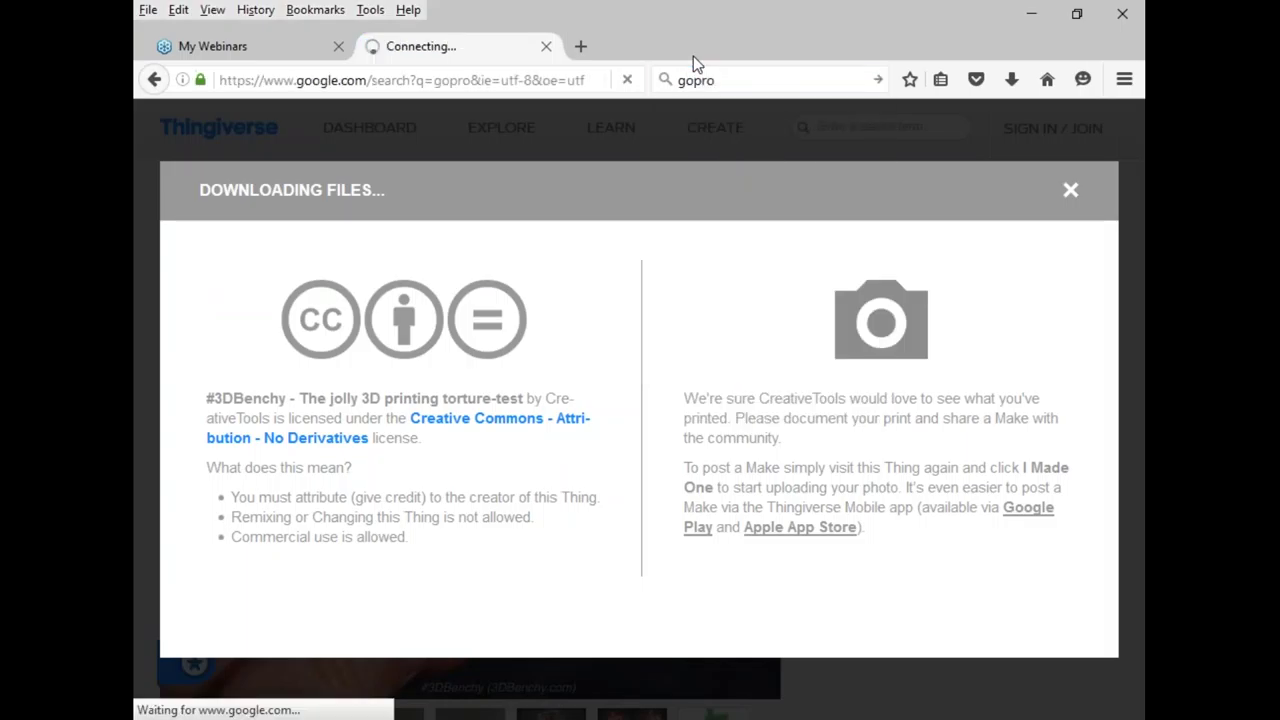
key("Return")
scroll(514, 268, "down", 2)
scroll(514, 268, "up", 2)
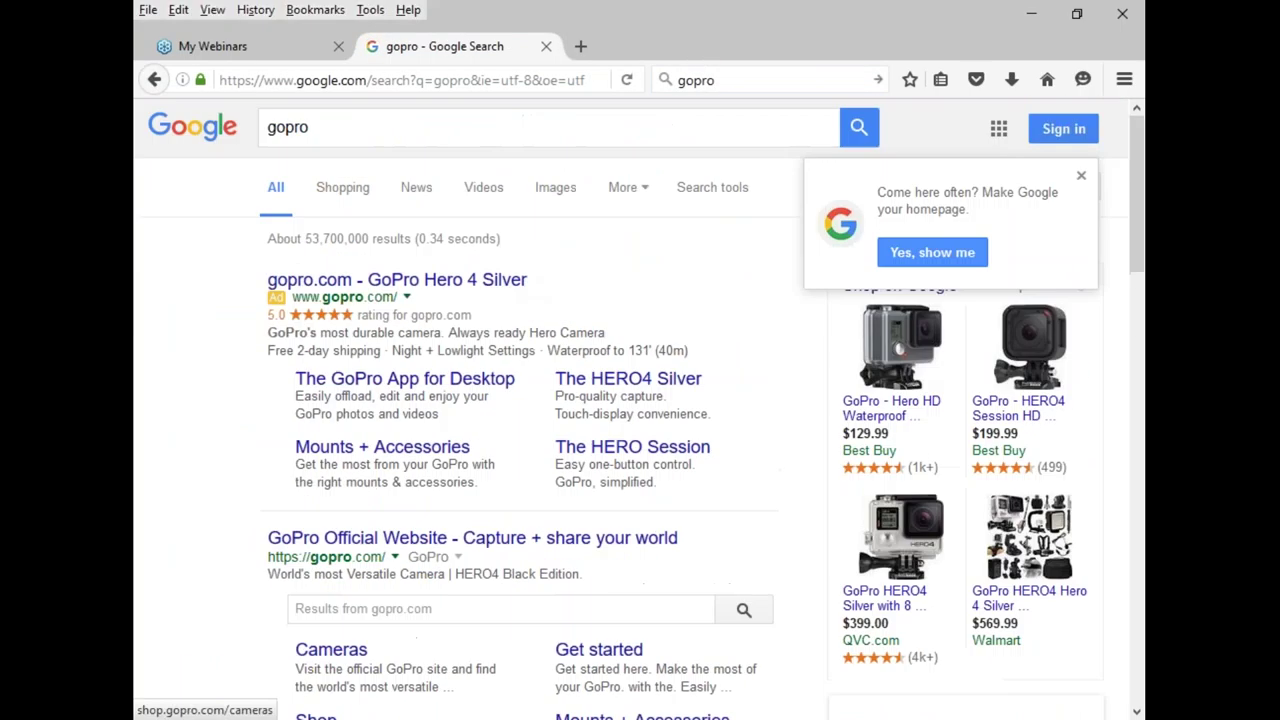
left_click(351, 191)
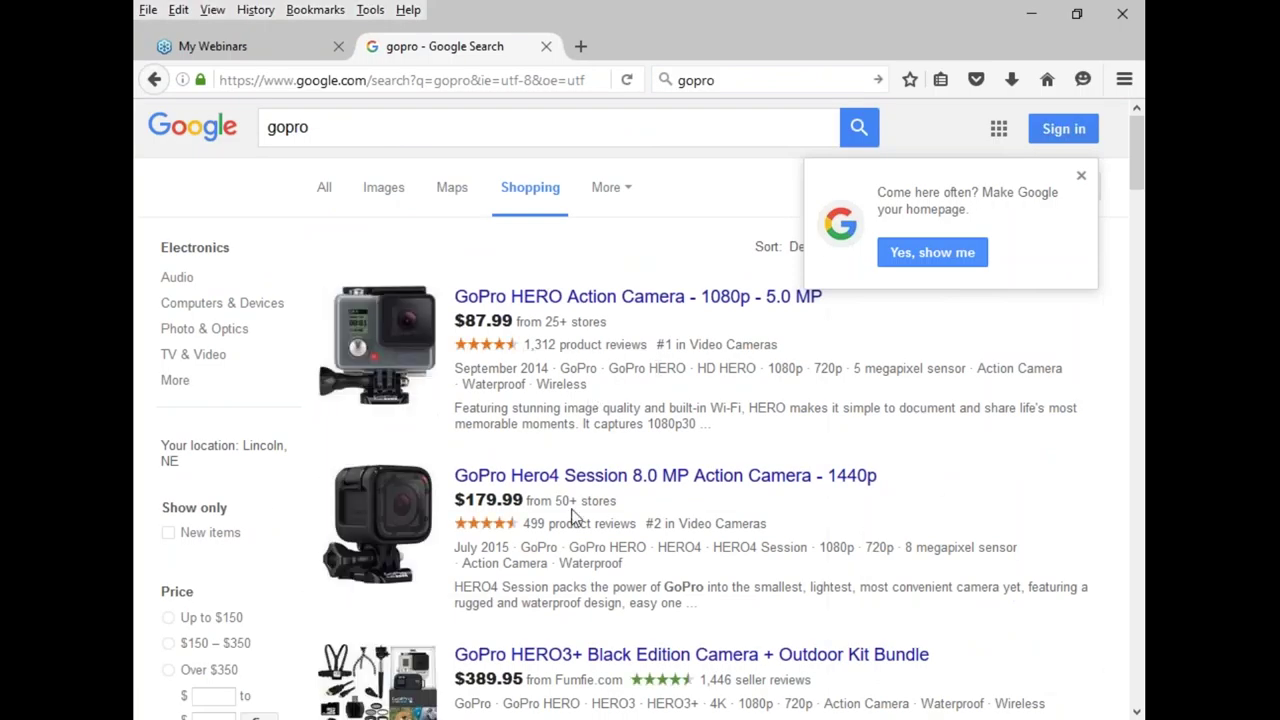
Step: Return to the Excel budget and enter 180 as the GoPro camera's price in B7
left_click(1000, 640)
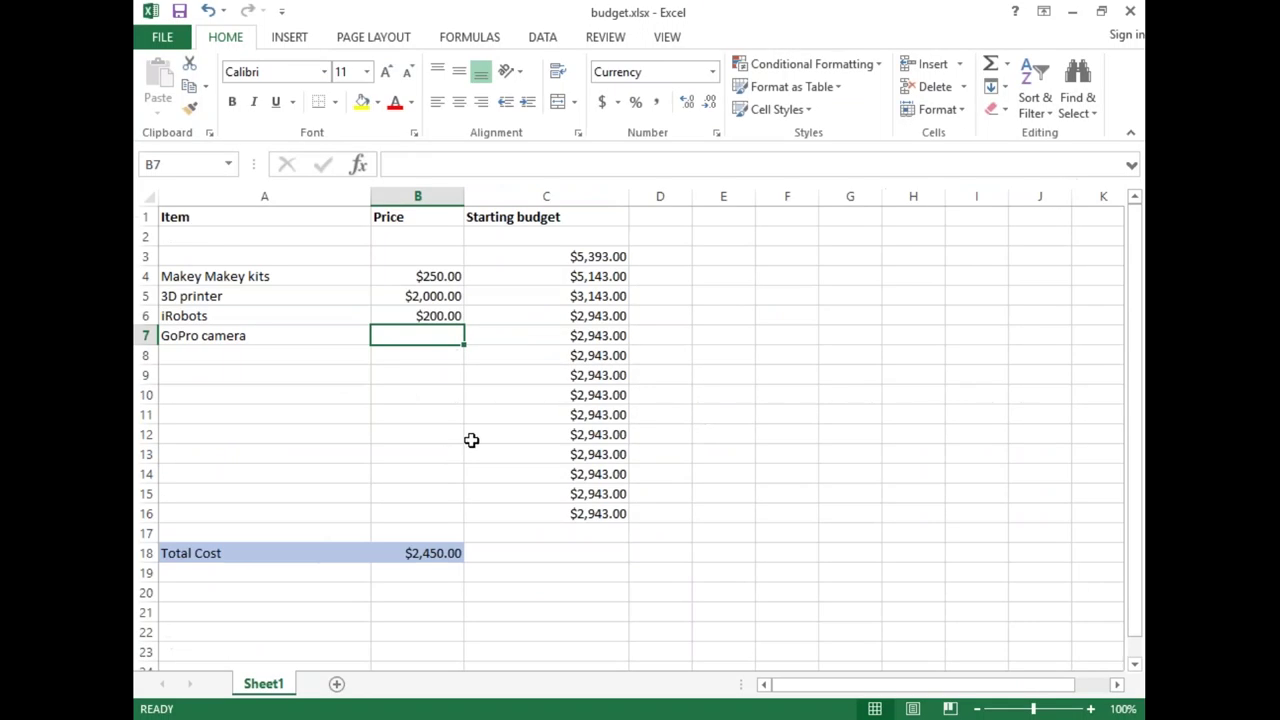
type("180")
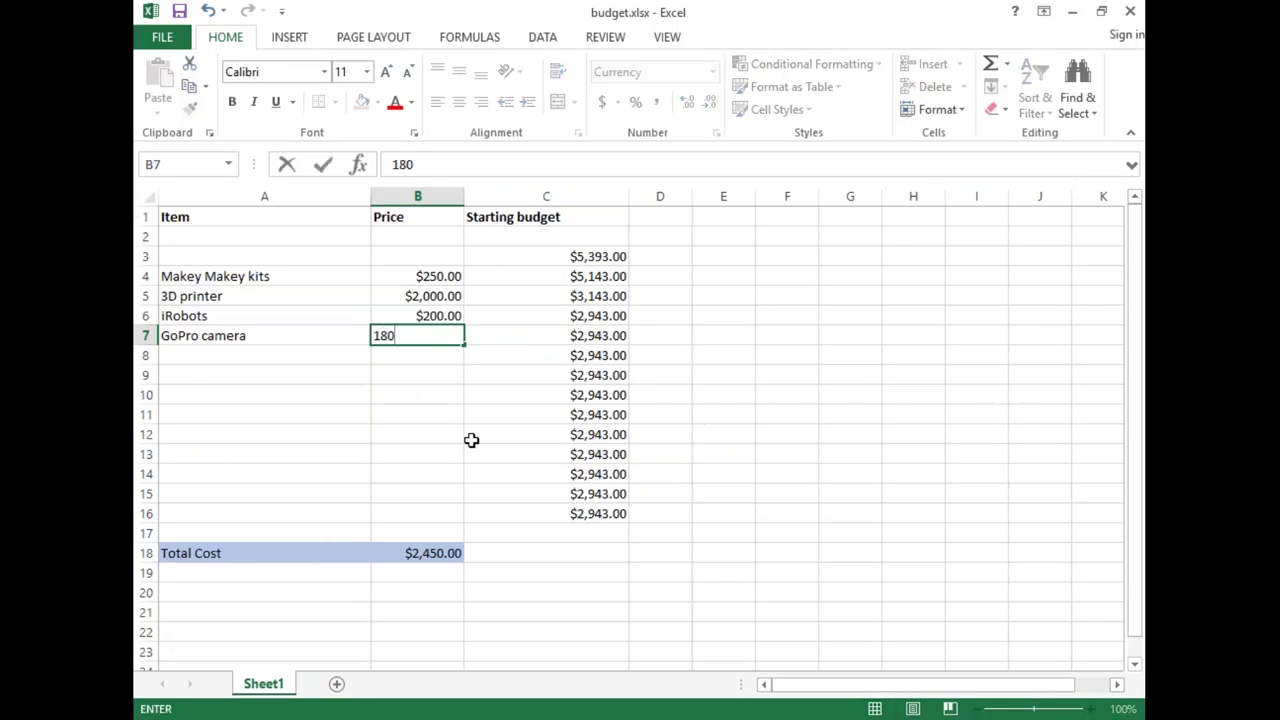
key("Return")
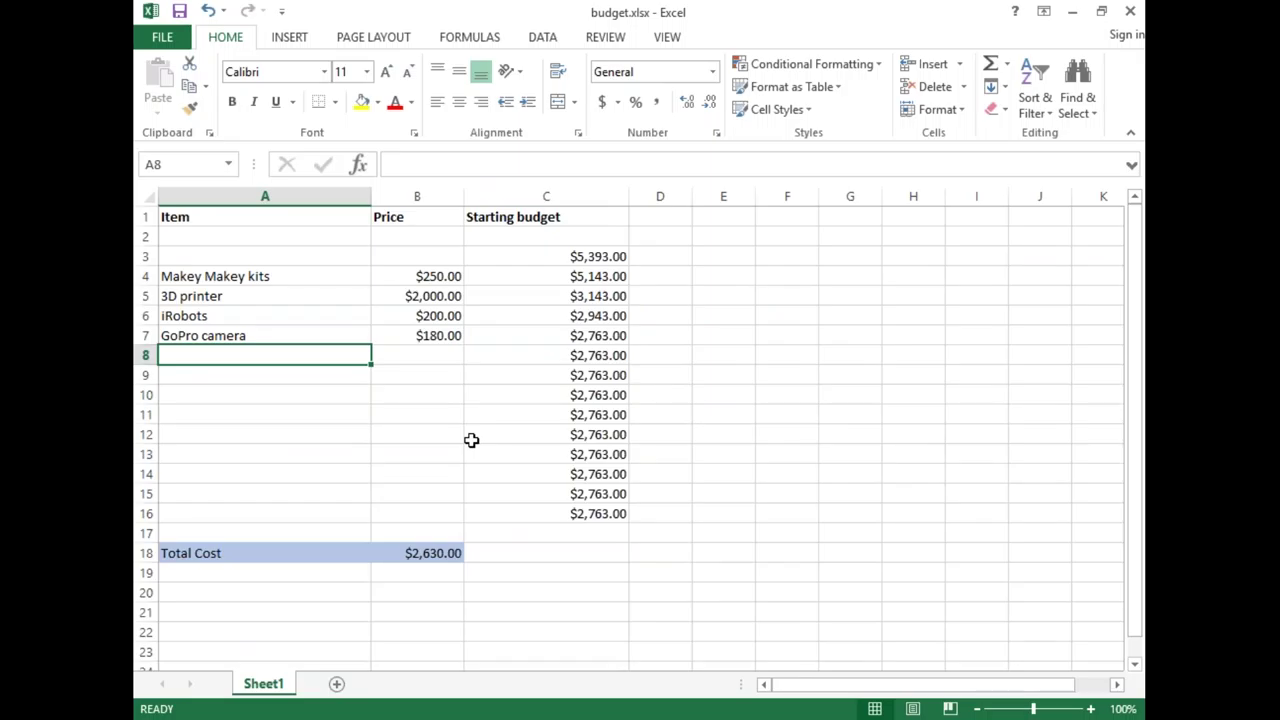
Step: Enter Filament as the item in A8
type("Filaemn")
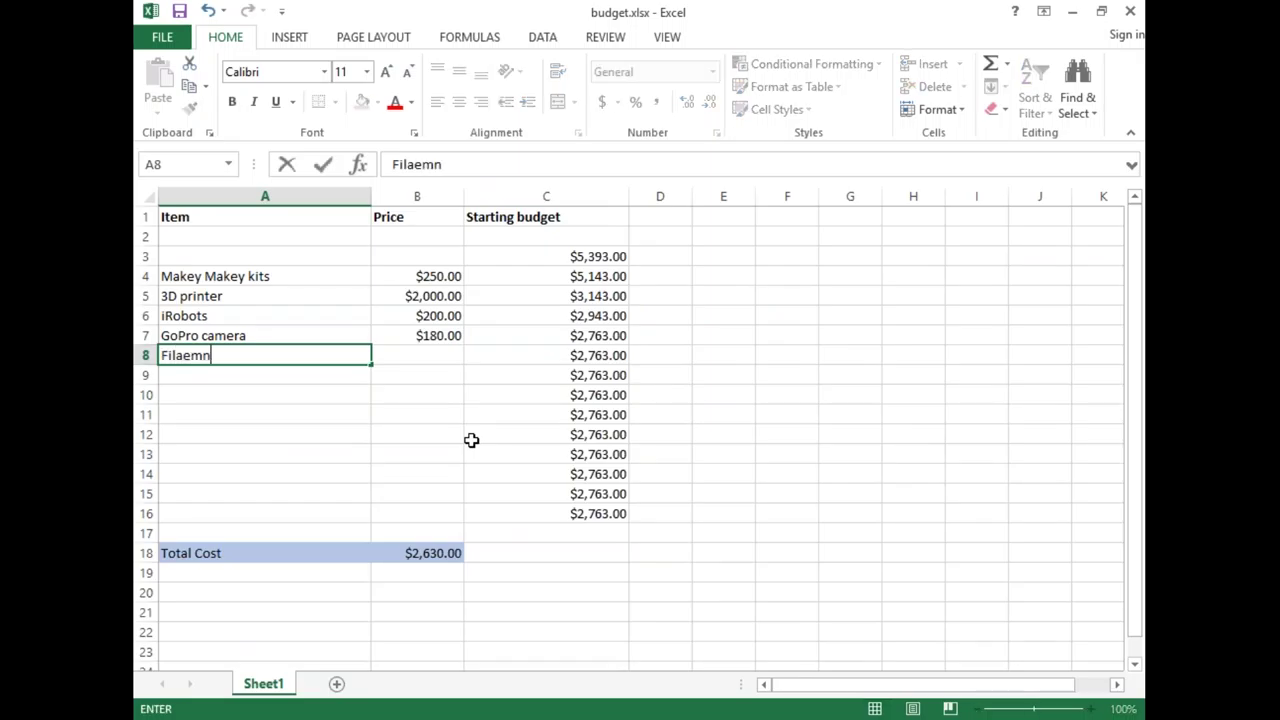
key("BackSpace")
key("BackSpace")
key("BackSpace")
type("ment")
key("Return")
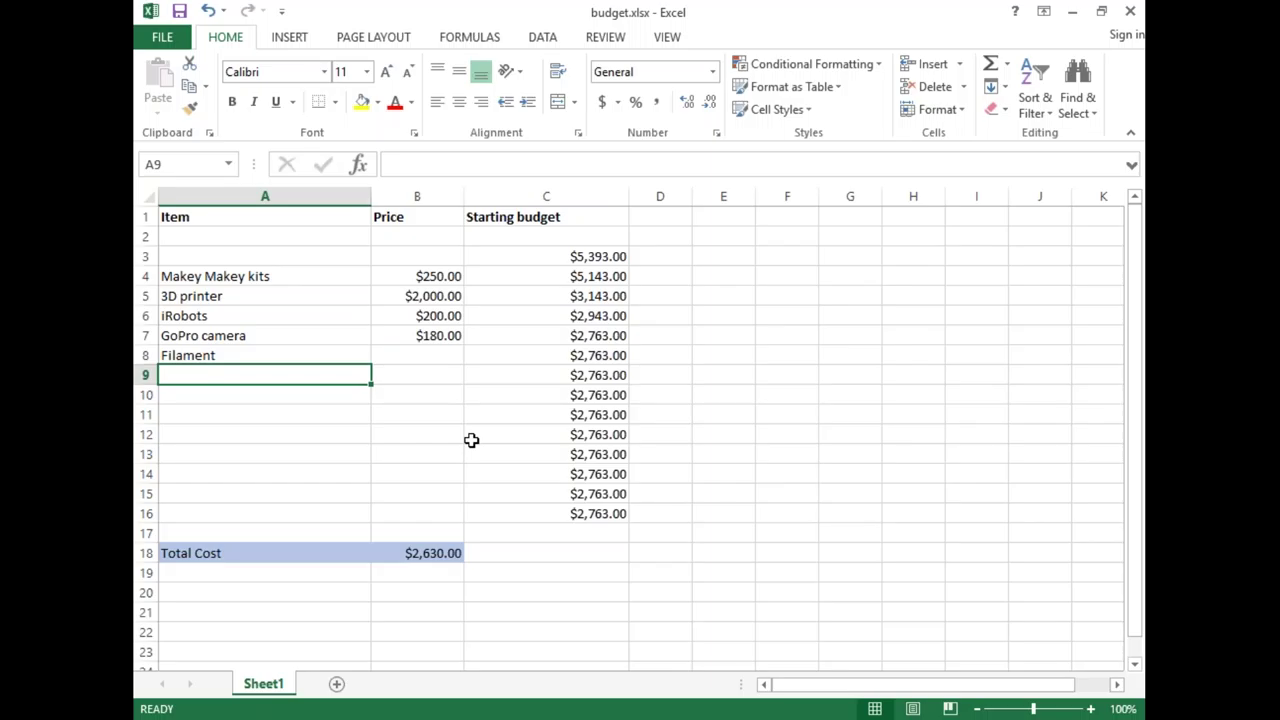
Step: Replace the item in A8 with 3D printer kit and enter its price of 200 in B8
key("Up")
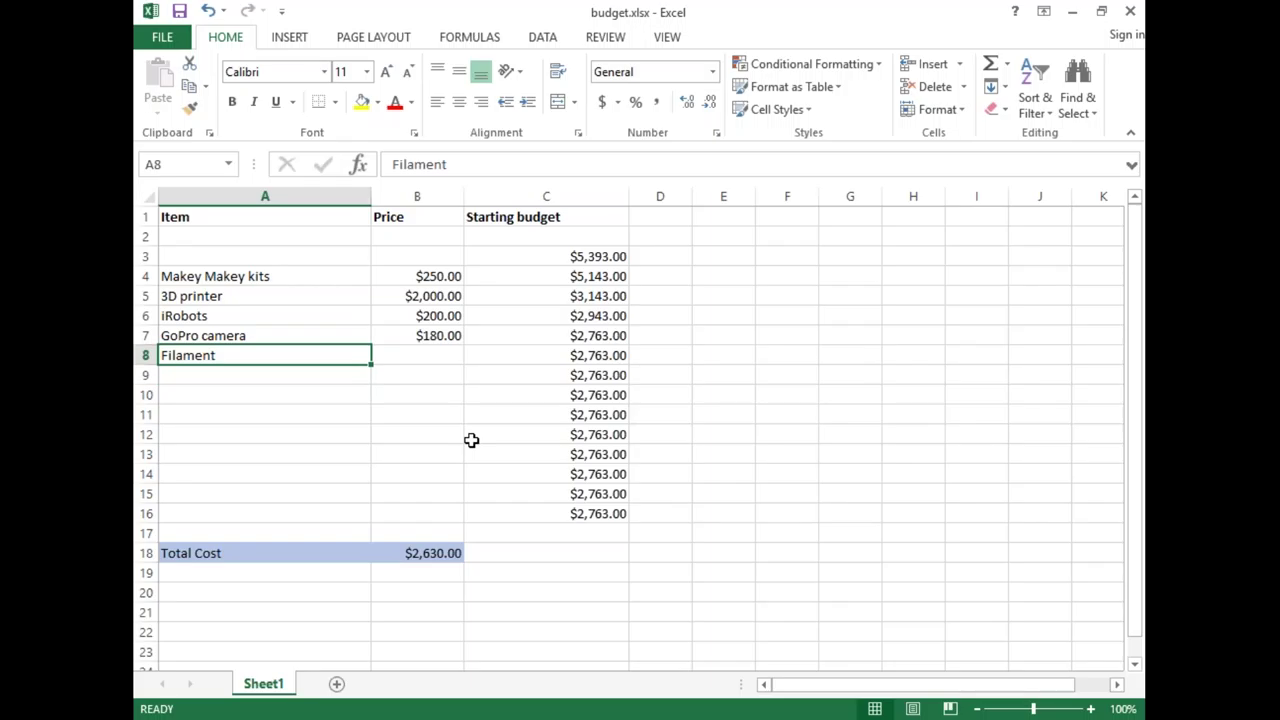
type("3D printer kit")
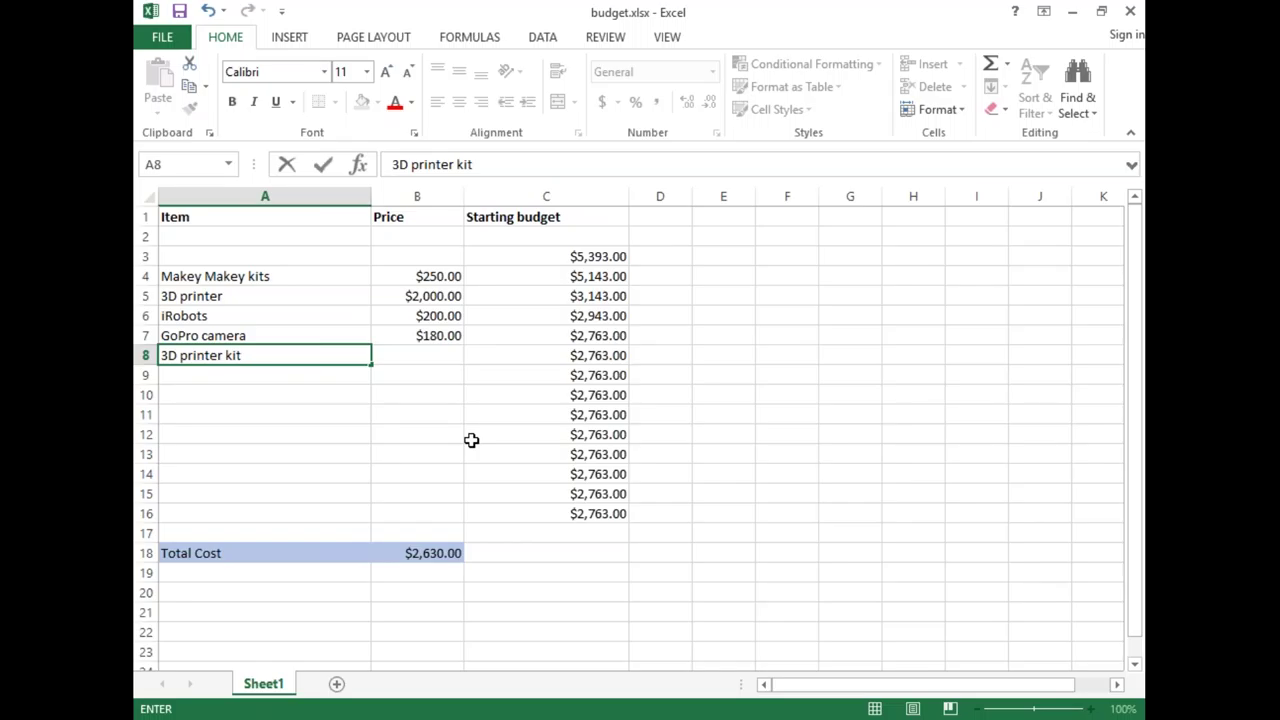
key("Tab")
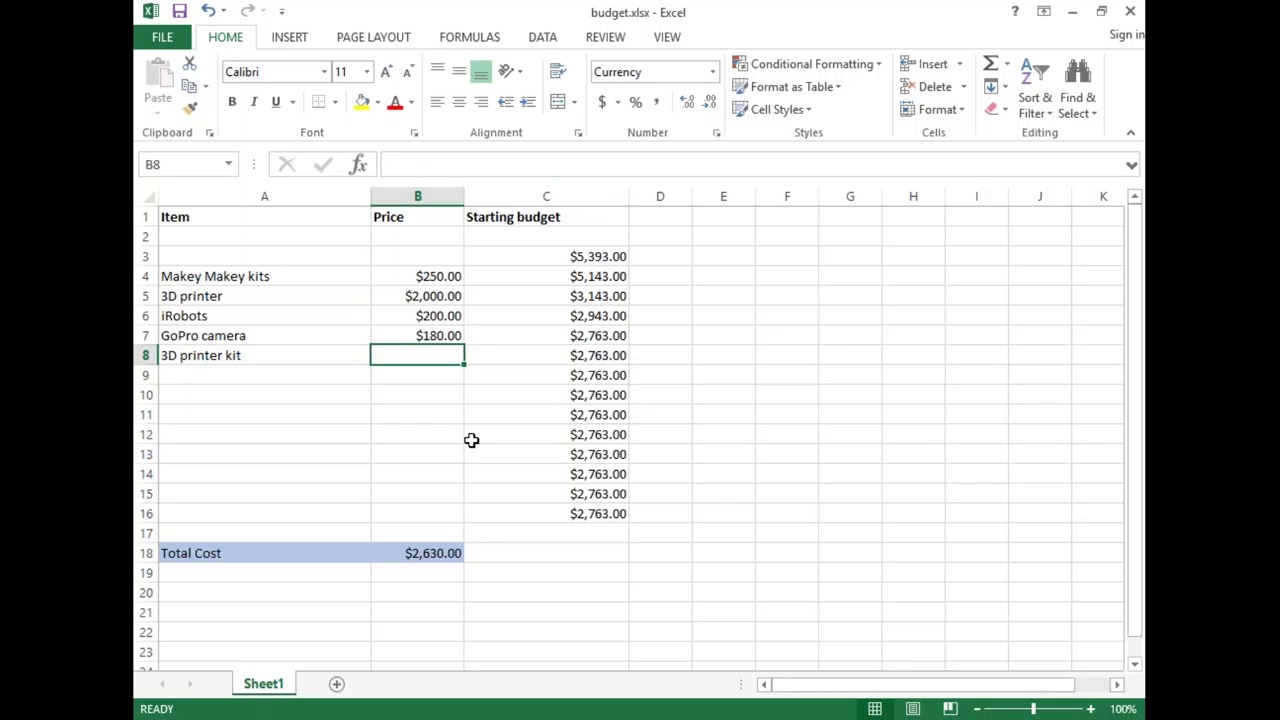
type("200")
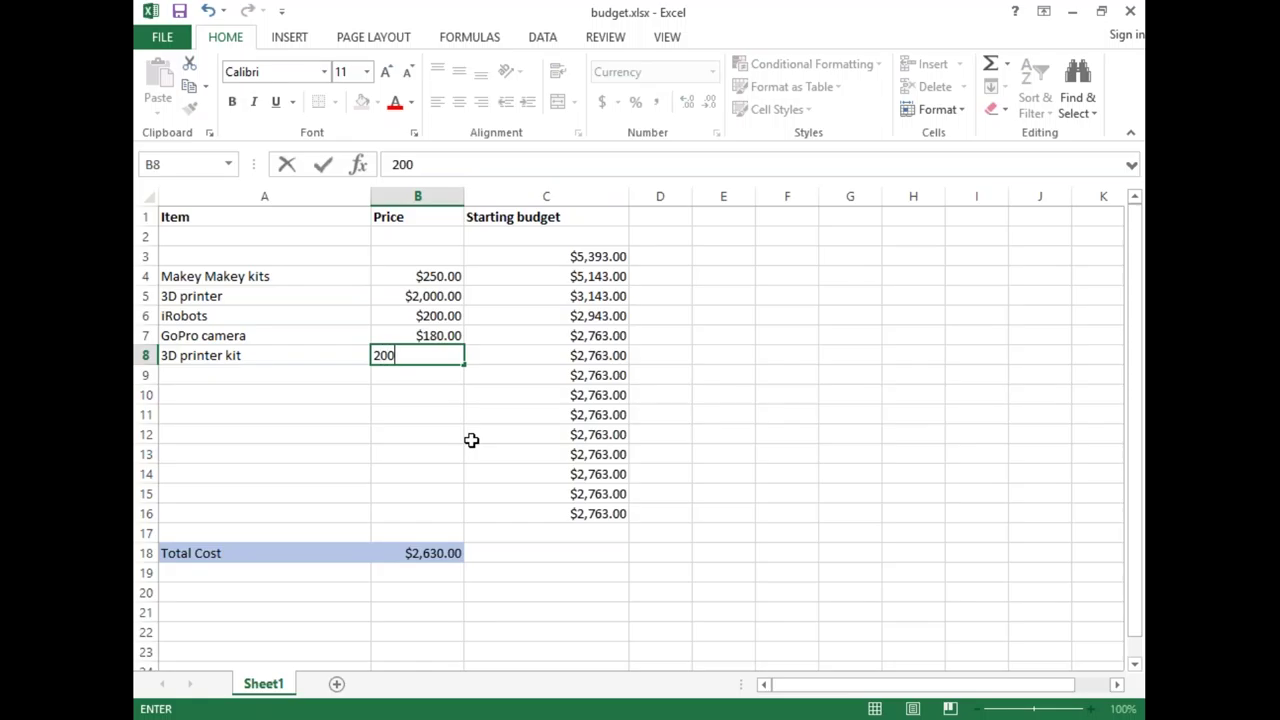
key("Return")
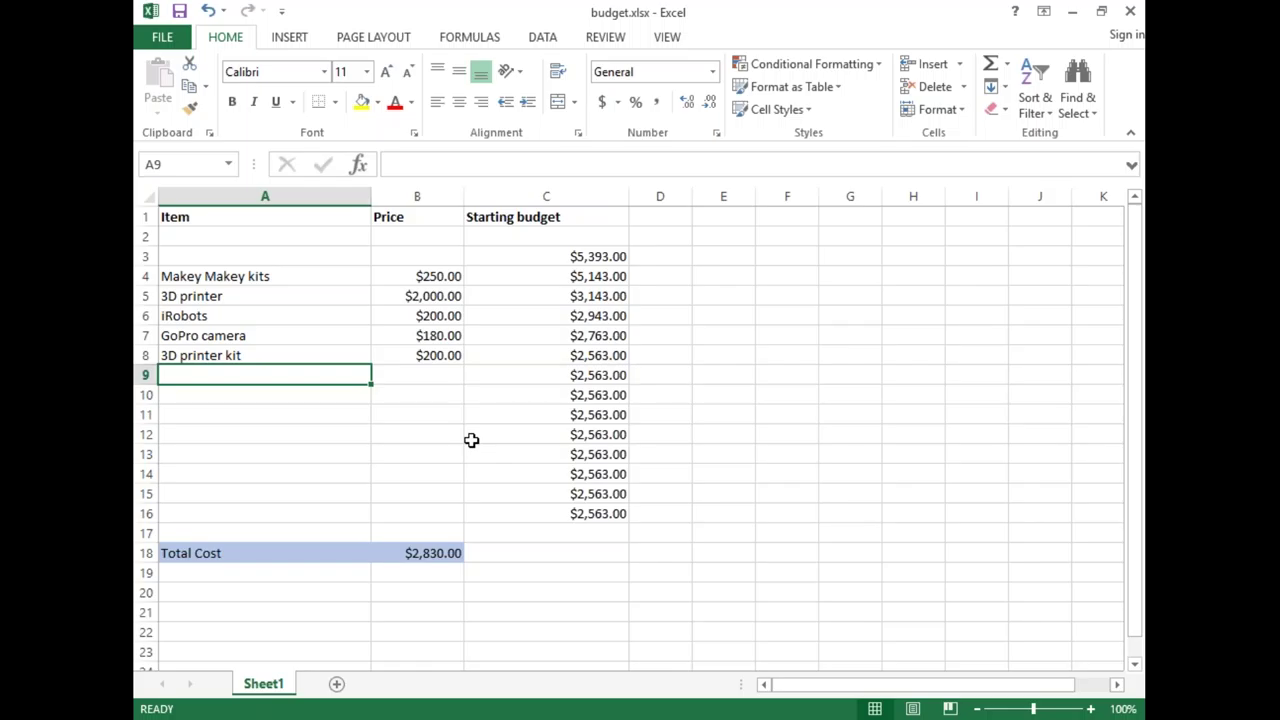
Step: Enter Camera as the next item in A9
type("Camera")
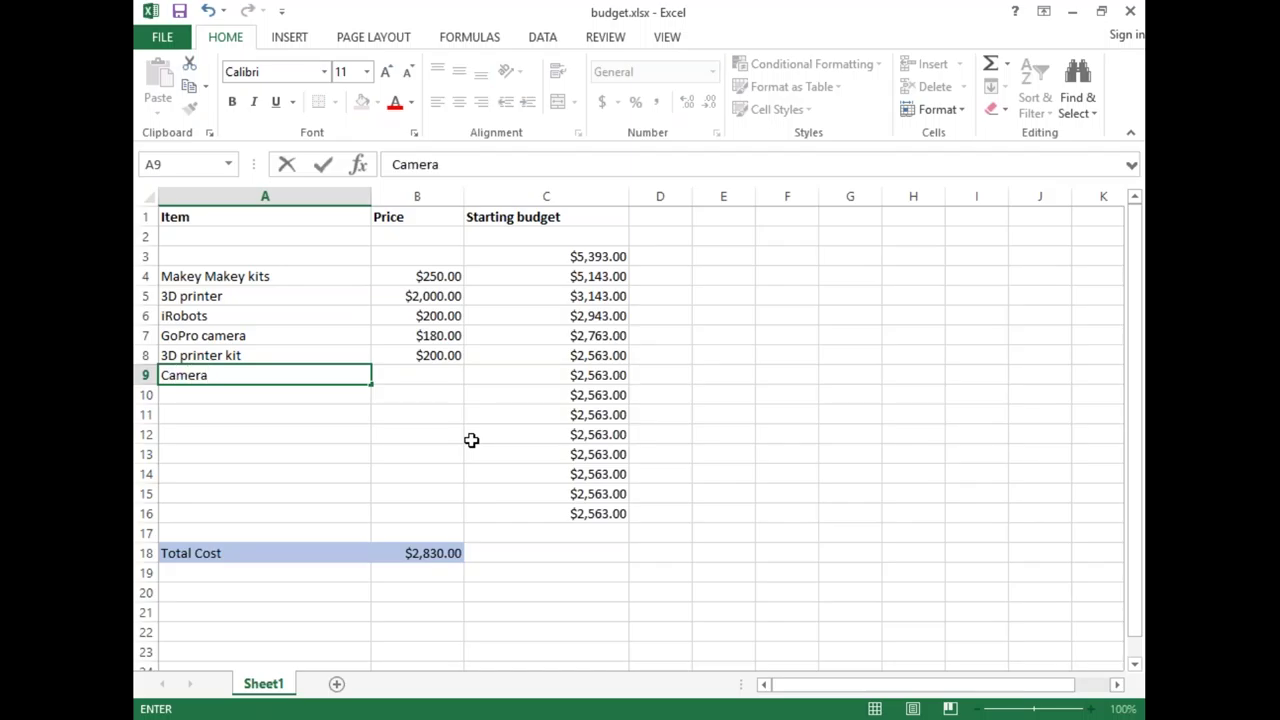
key("Tab")
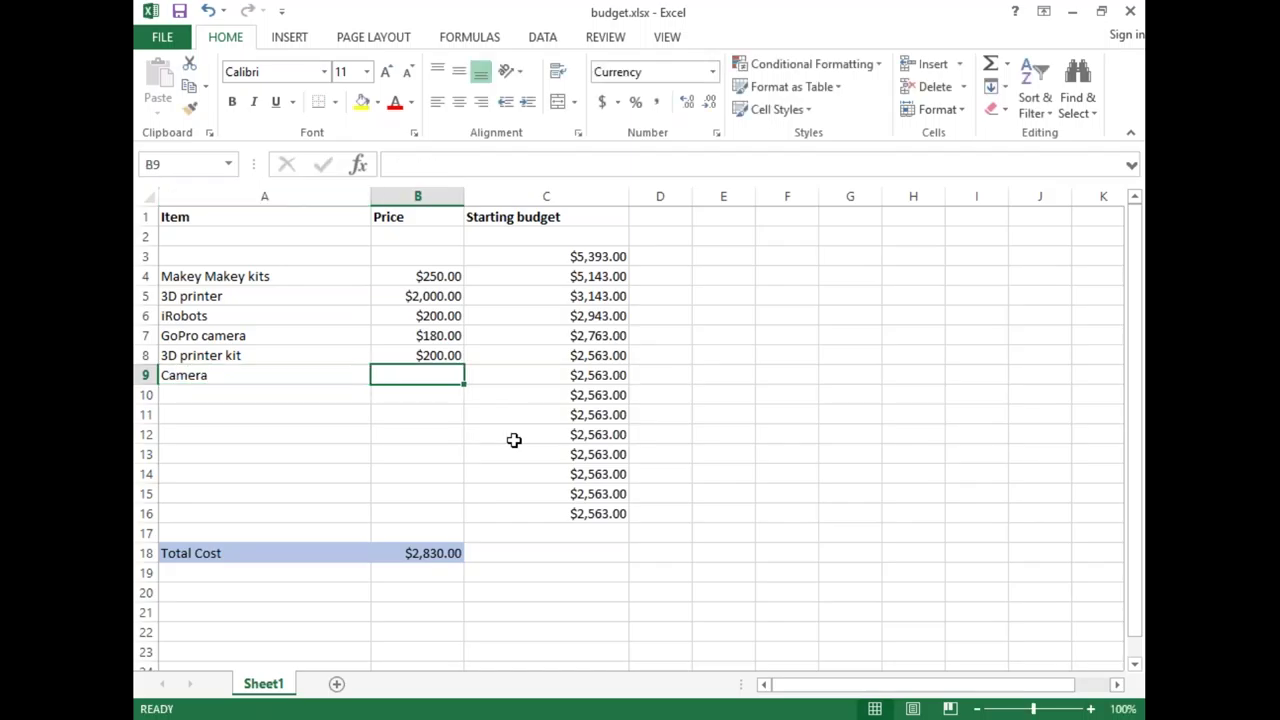
Step: Switch to the web browser and search Google for panasonic camera
key("alt+Tab")
left_click(727, 78)
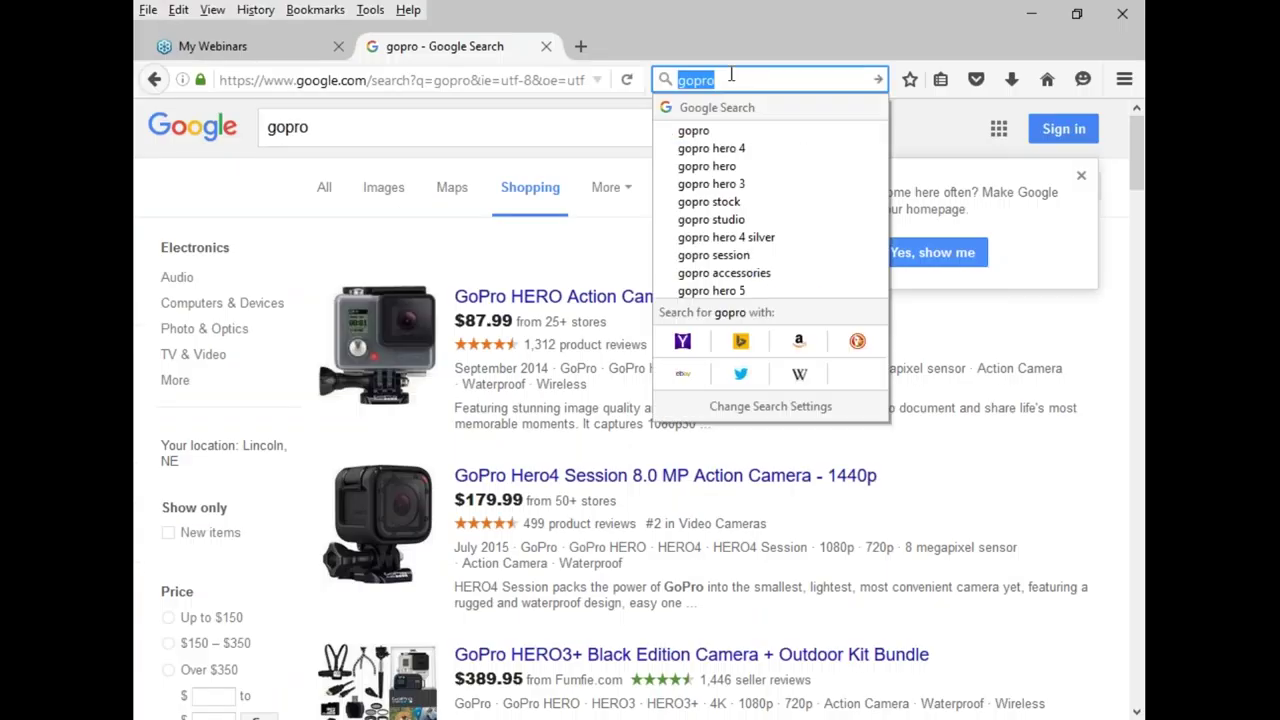
type("panasonic")
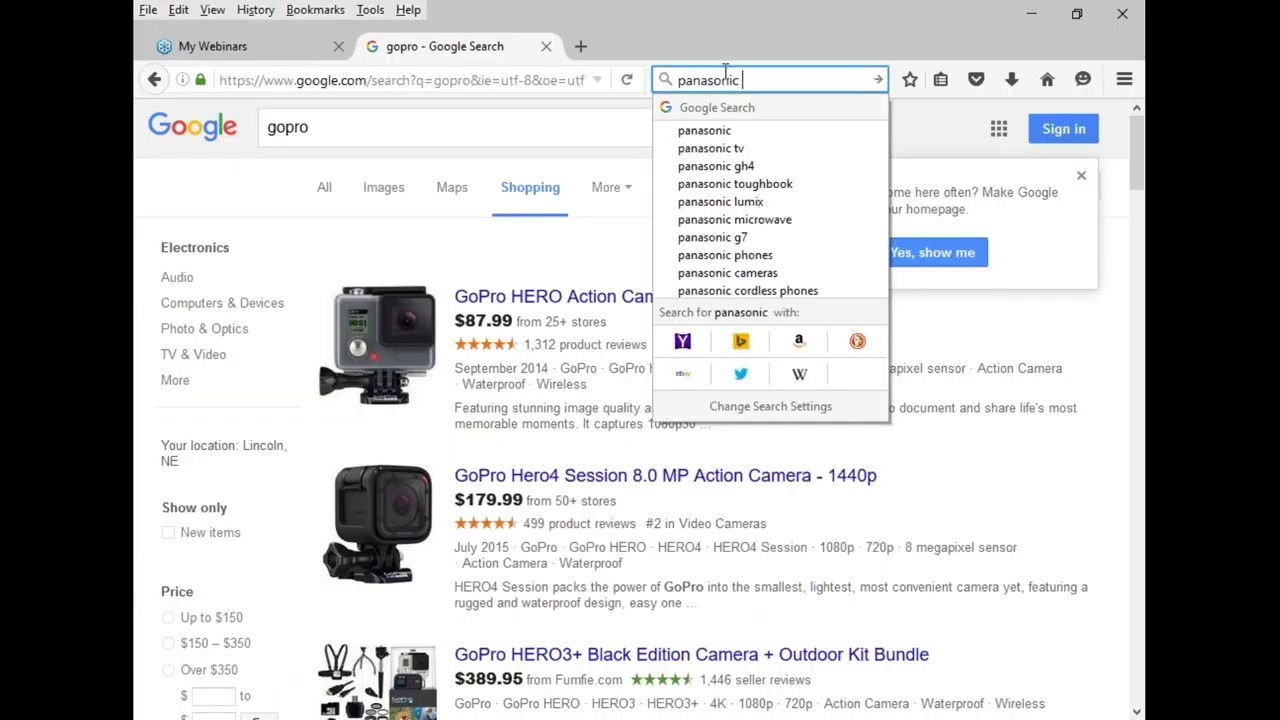
type(" camera")
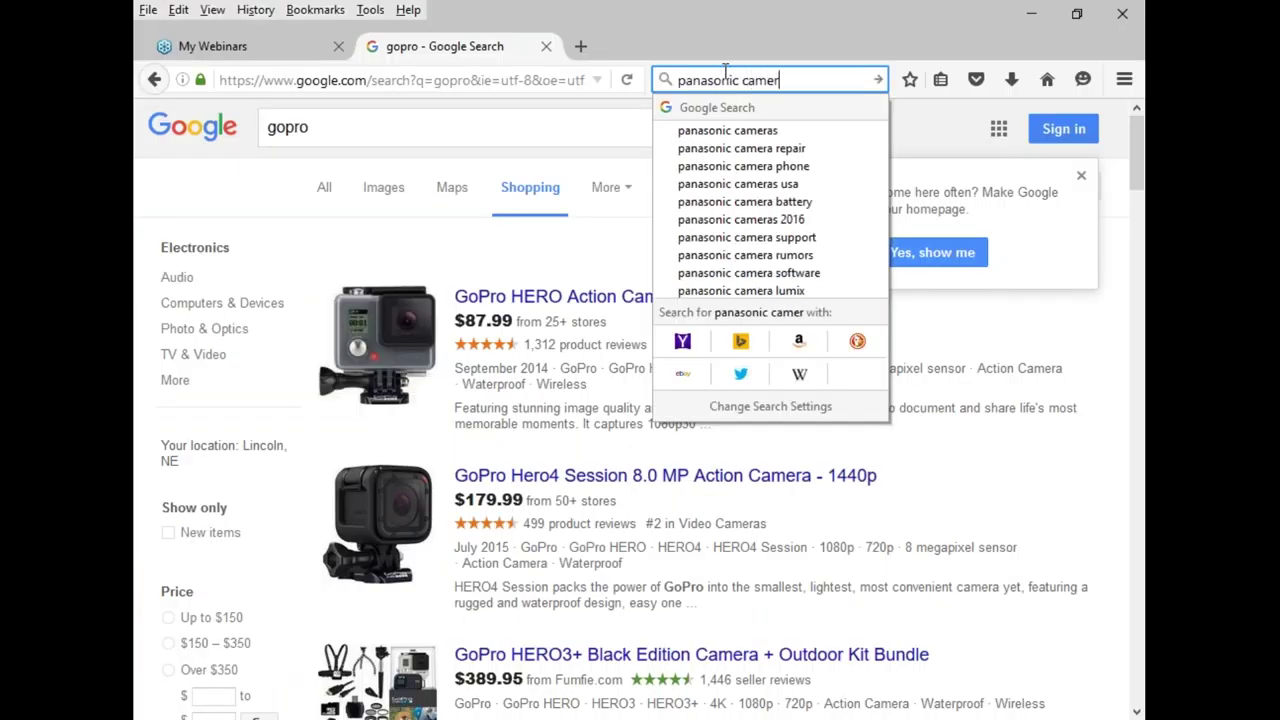
key("Return")
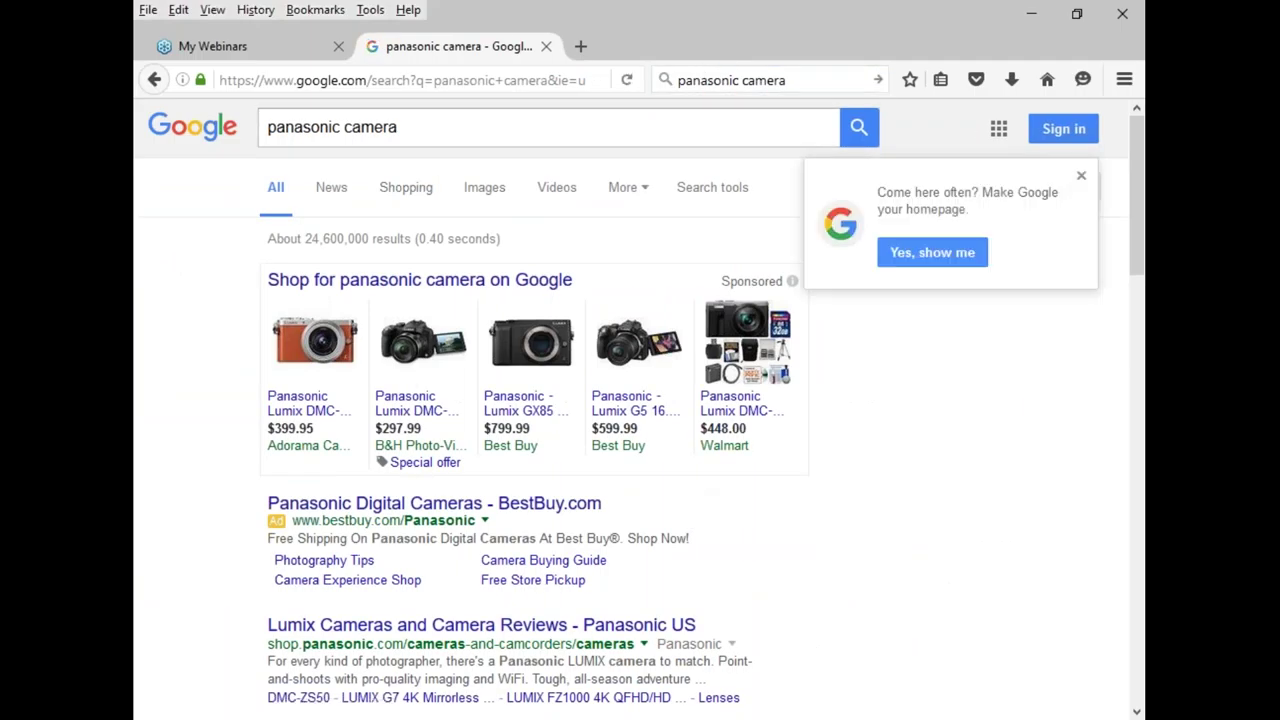
Step: Refine the Google search to panasonic professional camera and view the prices in the shopping results
left_click(345, 127)
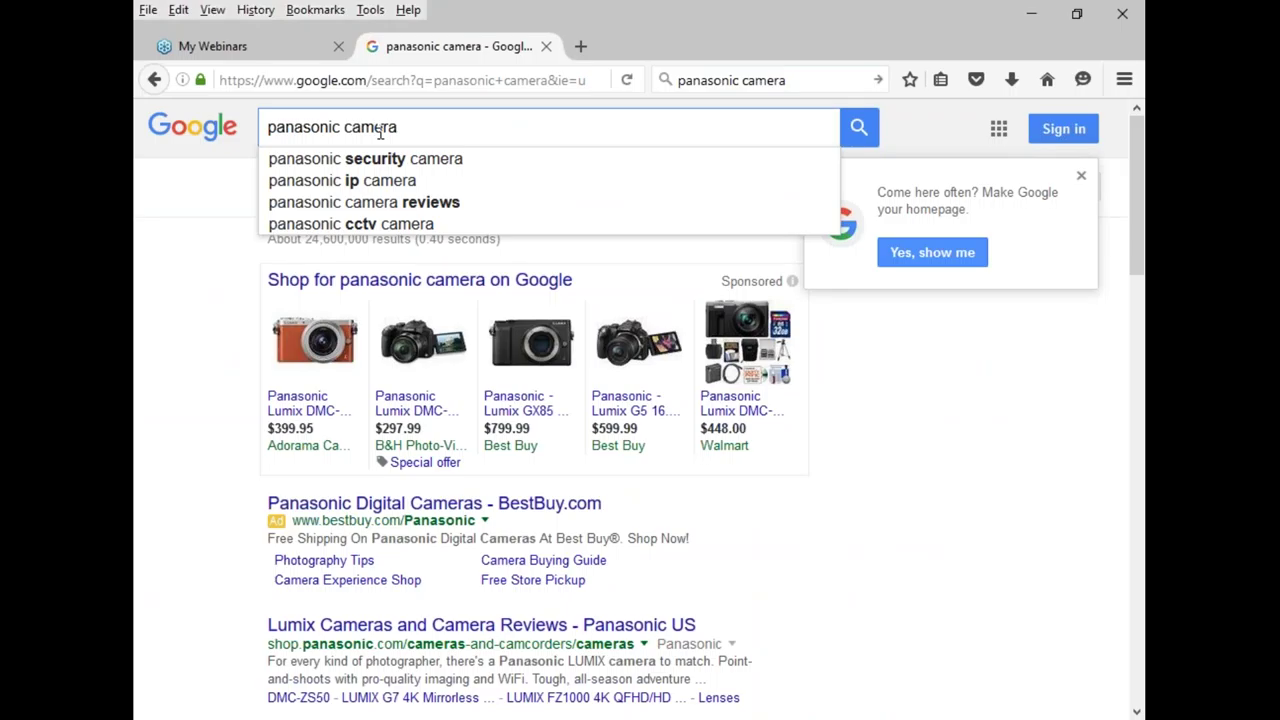
left_click(380, 127)
type("p")
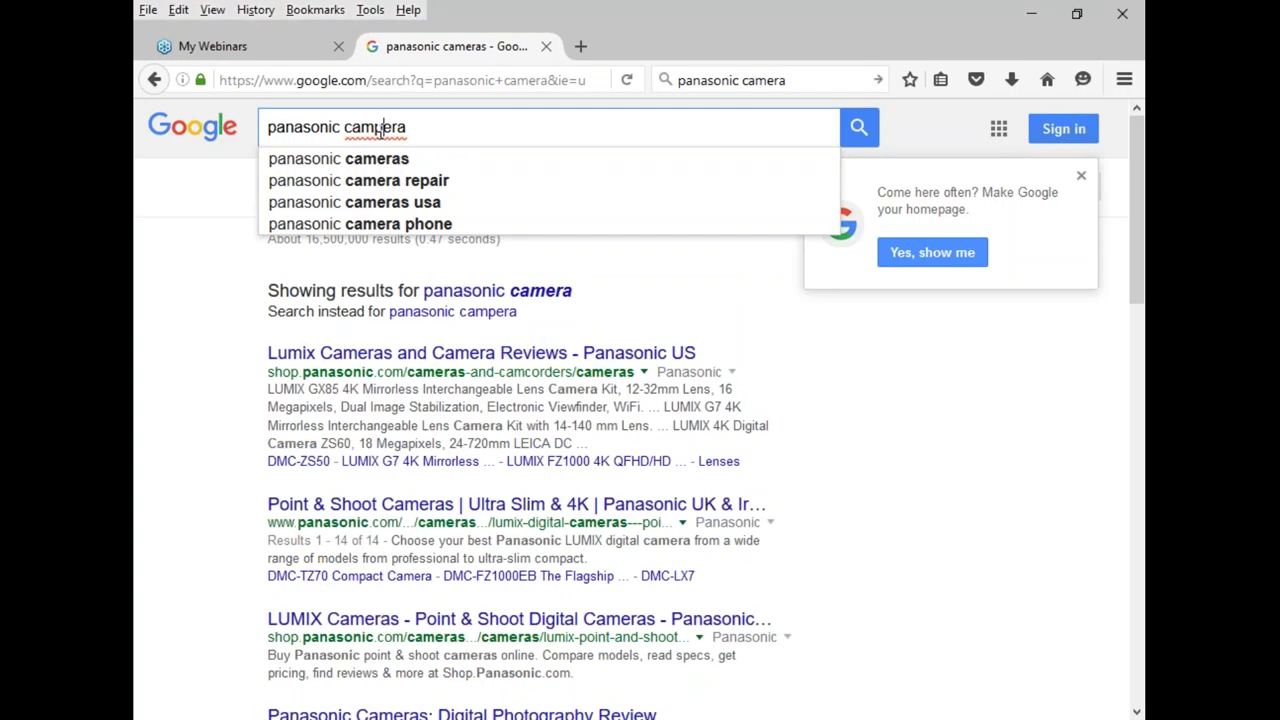
key("BackSpace")
key("Left")
key("Left")
key("Left")
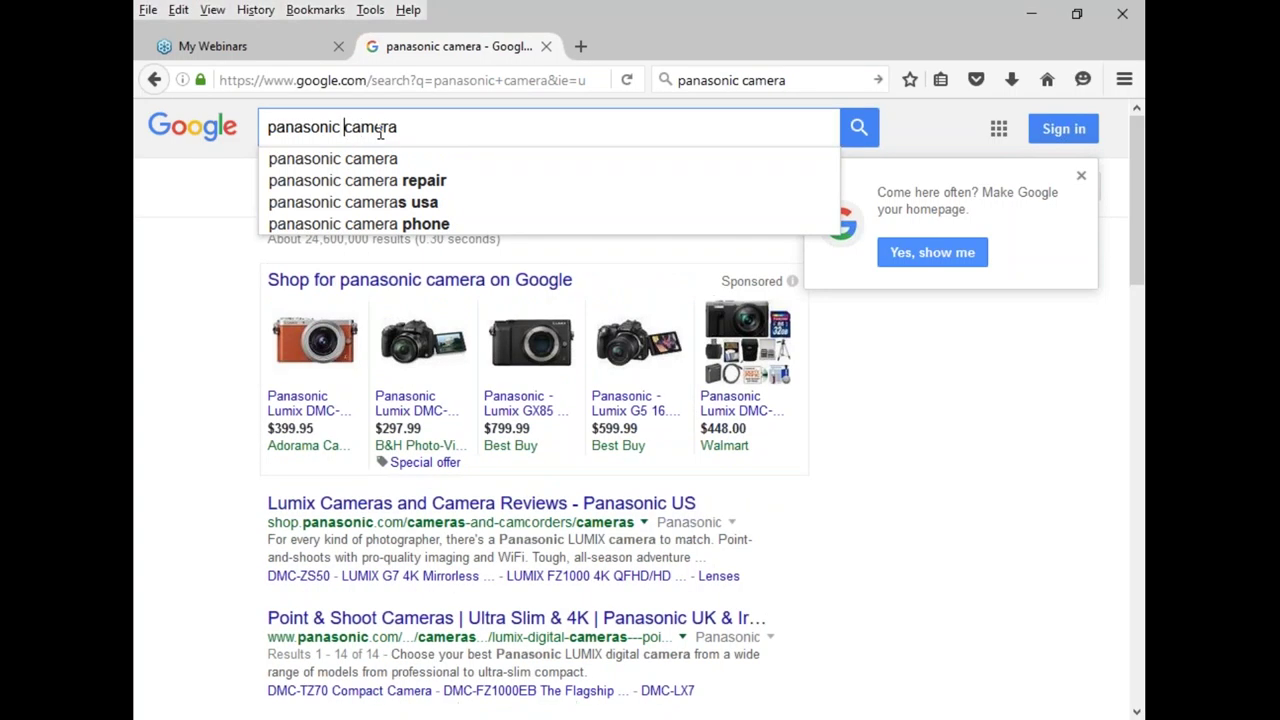
type("professional")
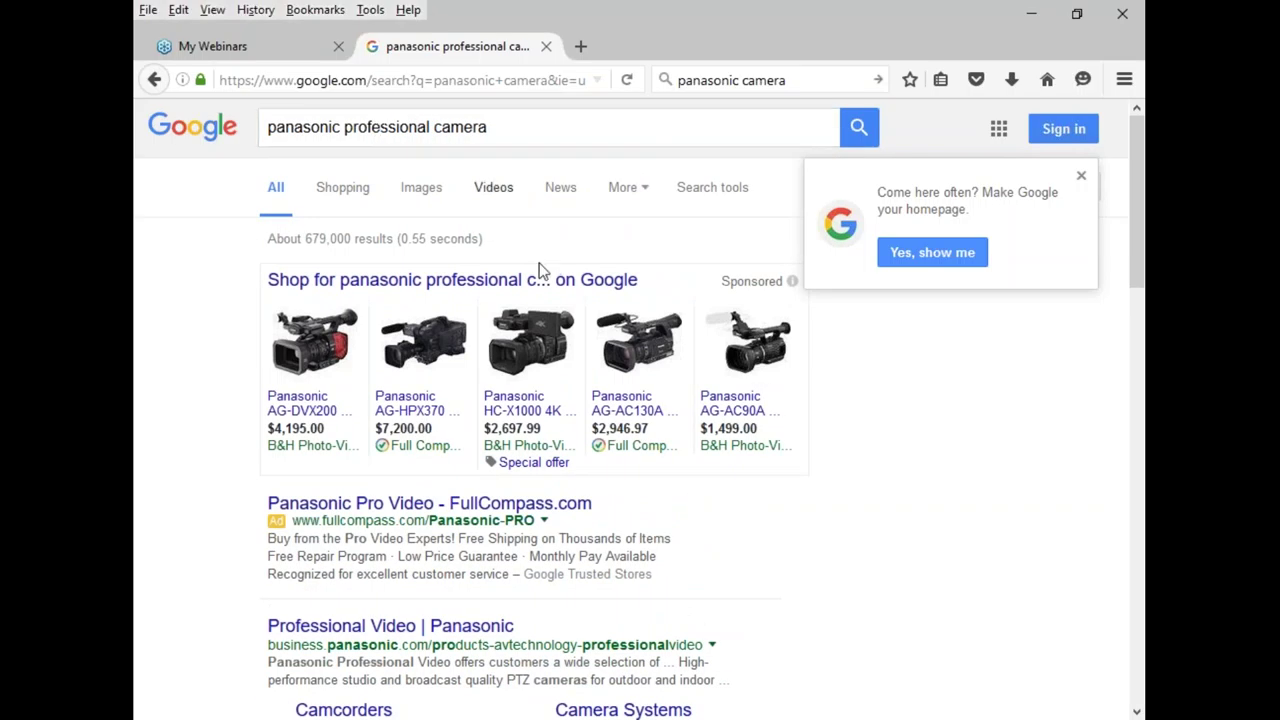
Step: Return to the Excel budget and enter 1000 as the camera's price in B9
left_click(751, 716)
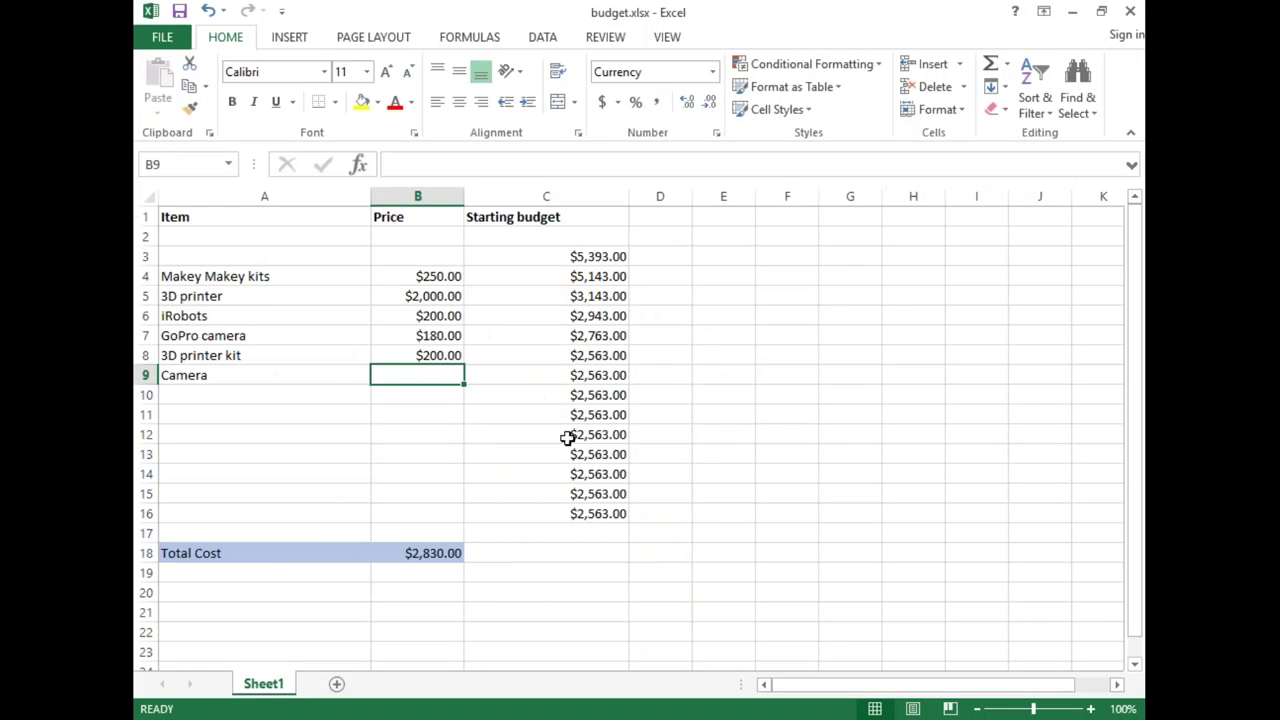
type("2000")
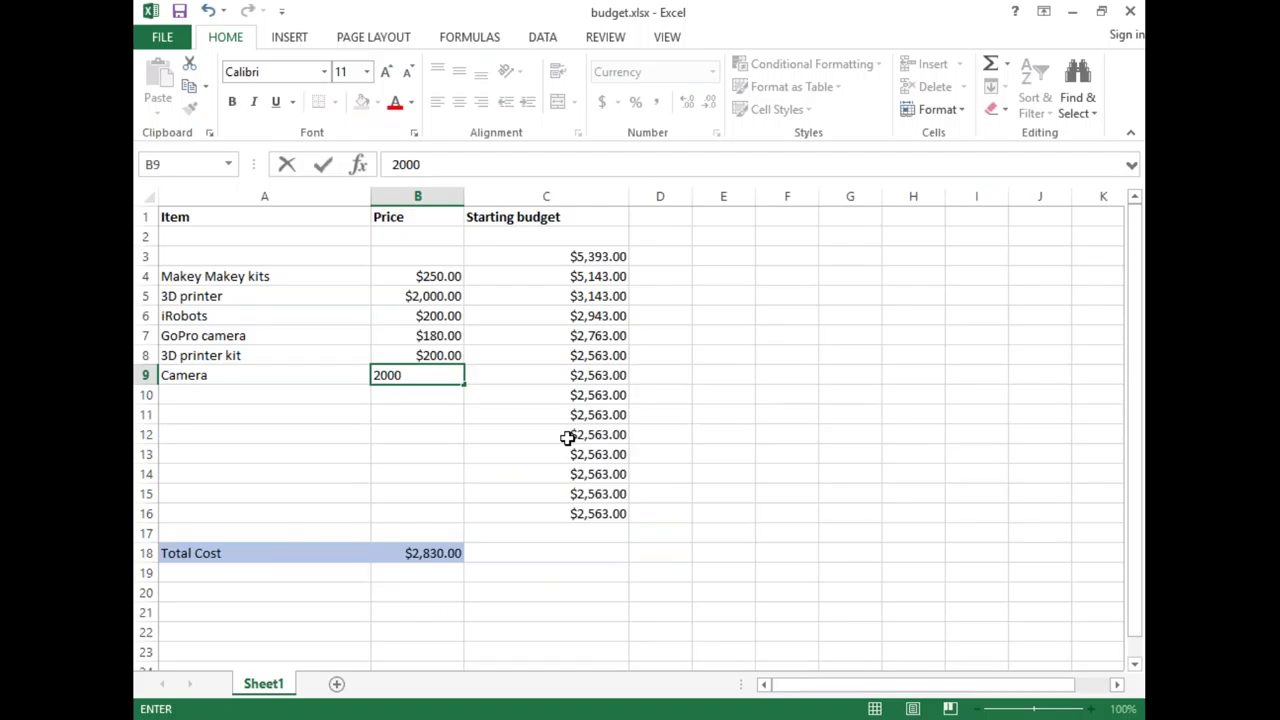
key("BackSpace")
key("BackSpace")
key("BackSpace")
key("BackSpace")
type("1000")
key("Return")
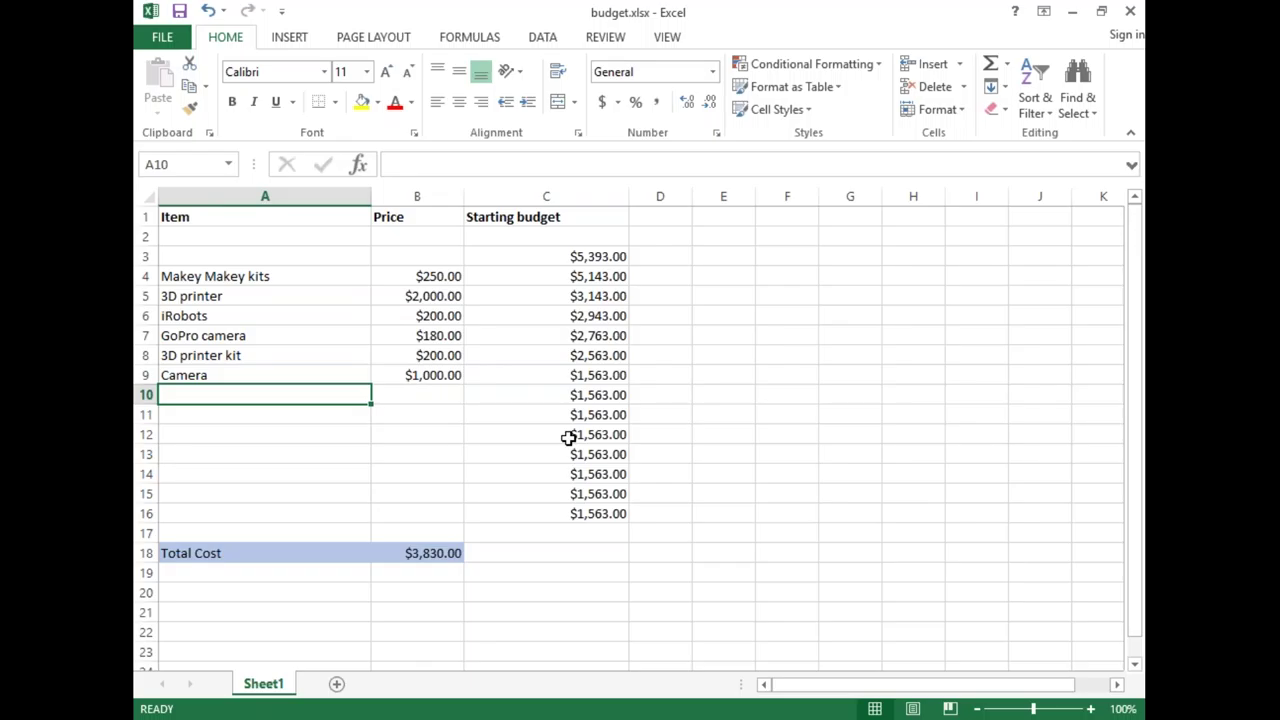
Step: Add GoPro kit as the item in A10 with a price of 80 in B10
type("Gro")
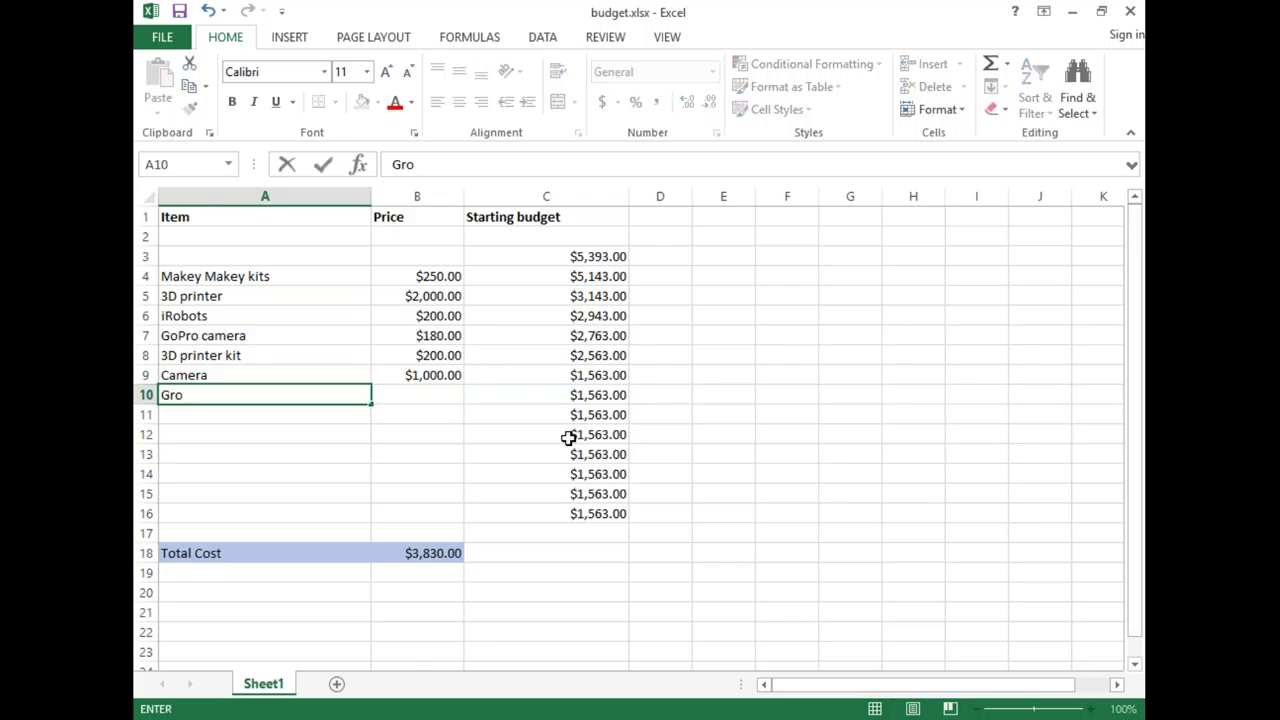
key("BackSpace")
key("BackSpace")
type("oP")
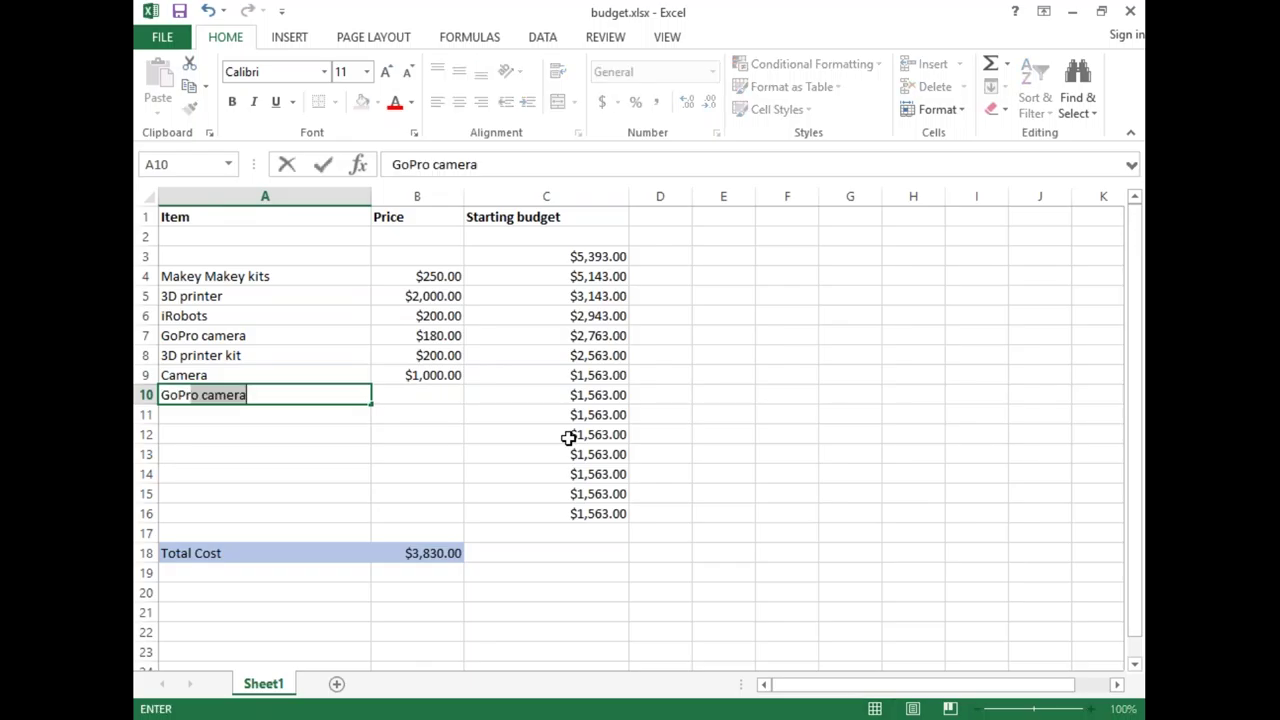
type("ro kit")
key("Tab")
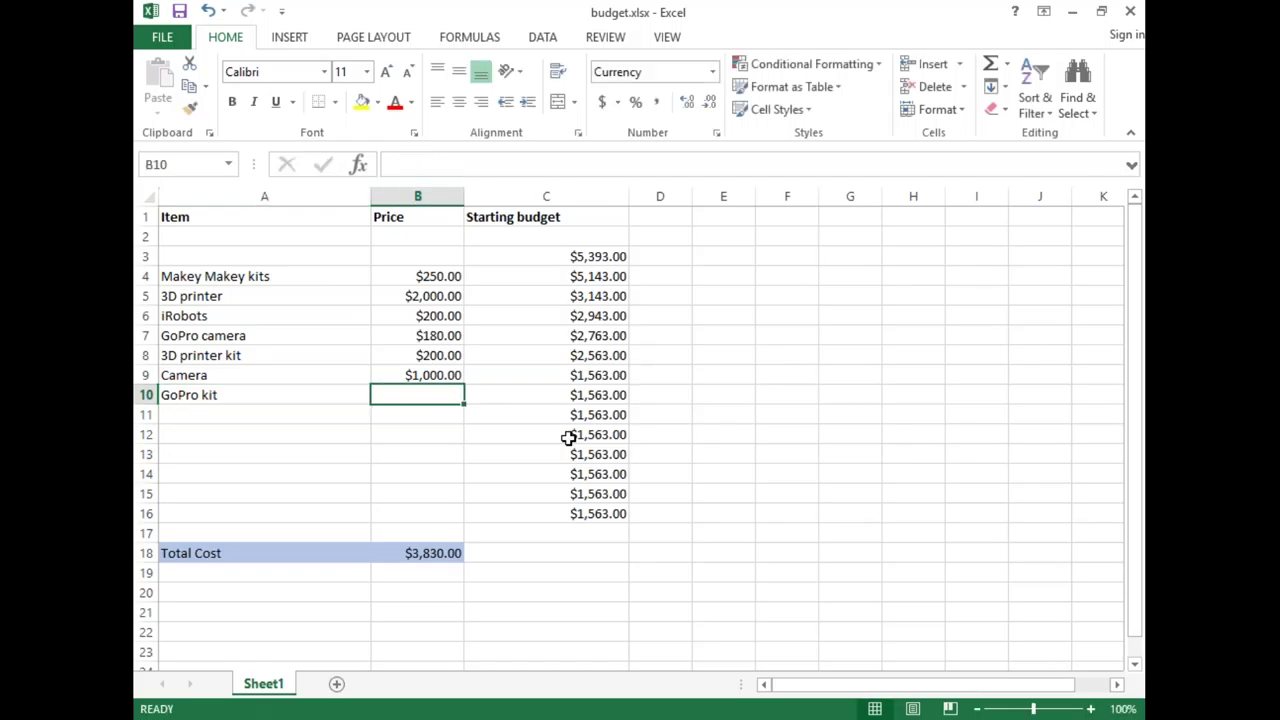
type("80")
key("Return")
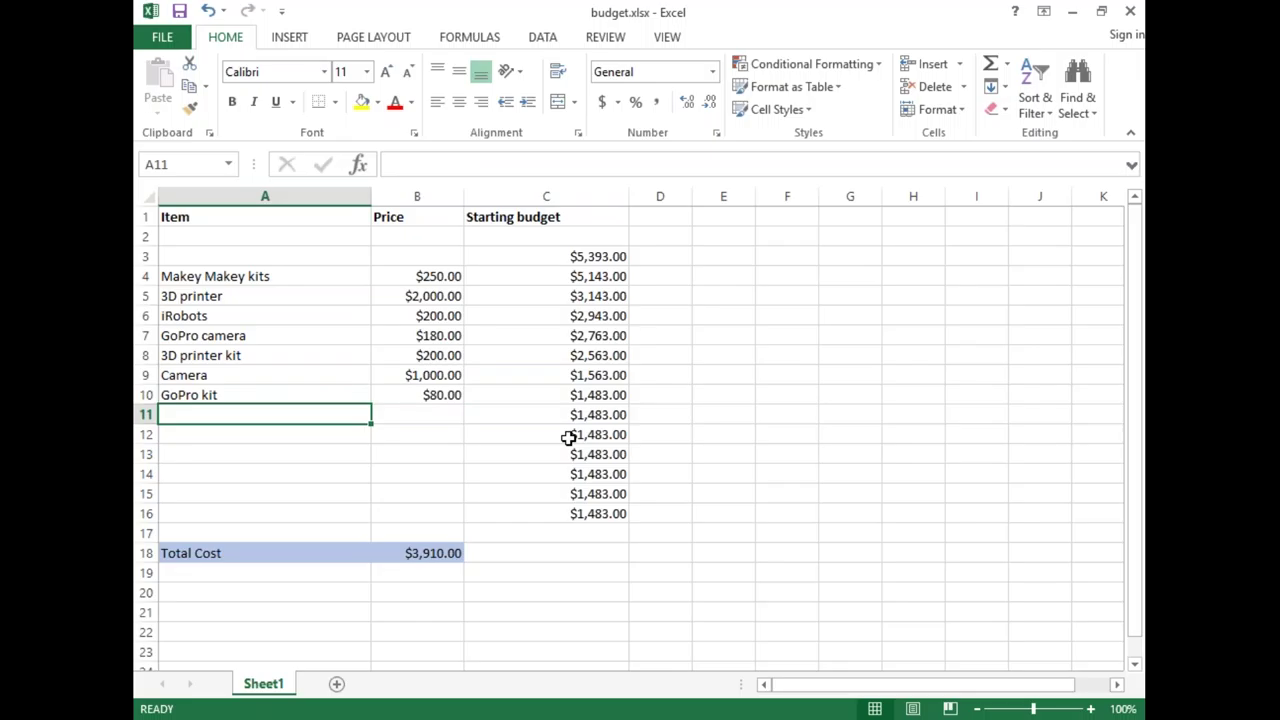
Step: Add Greenscreen as the item in A11 with a price of 120 in B11
type("Greensc")
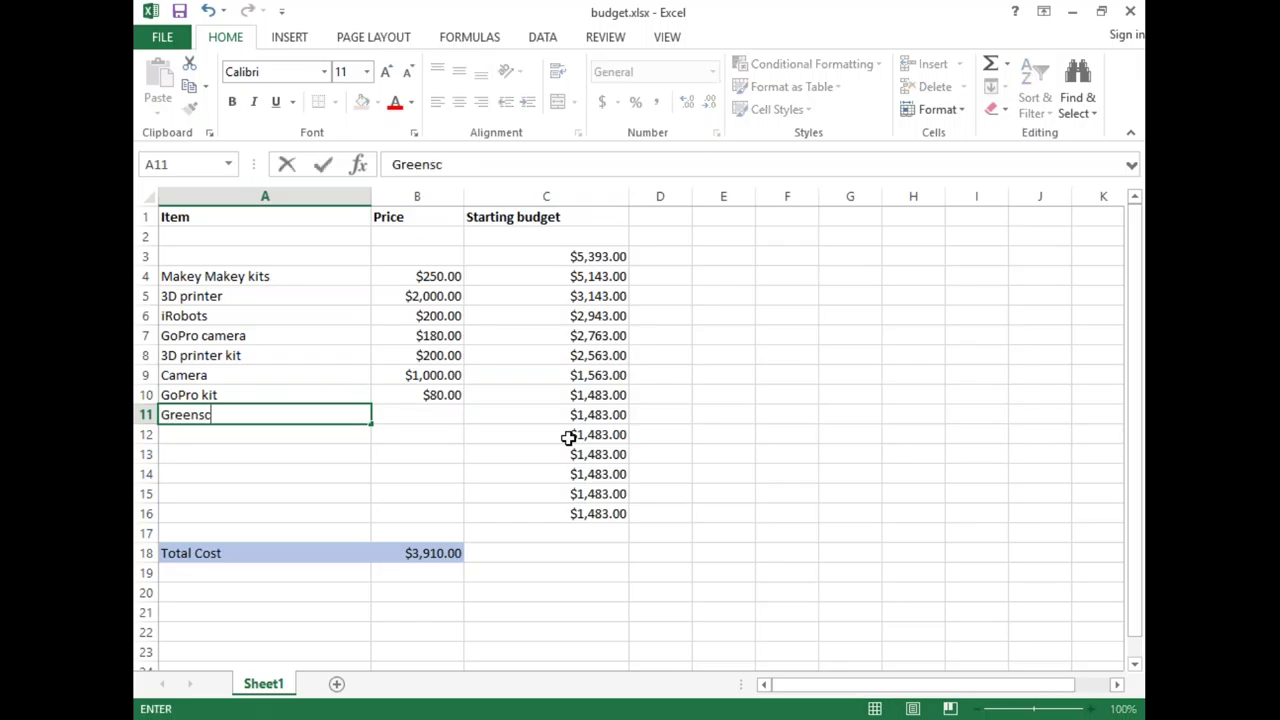
type("reen")
key("Tab")
type("120")
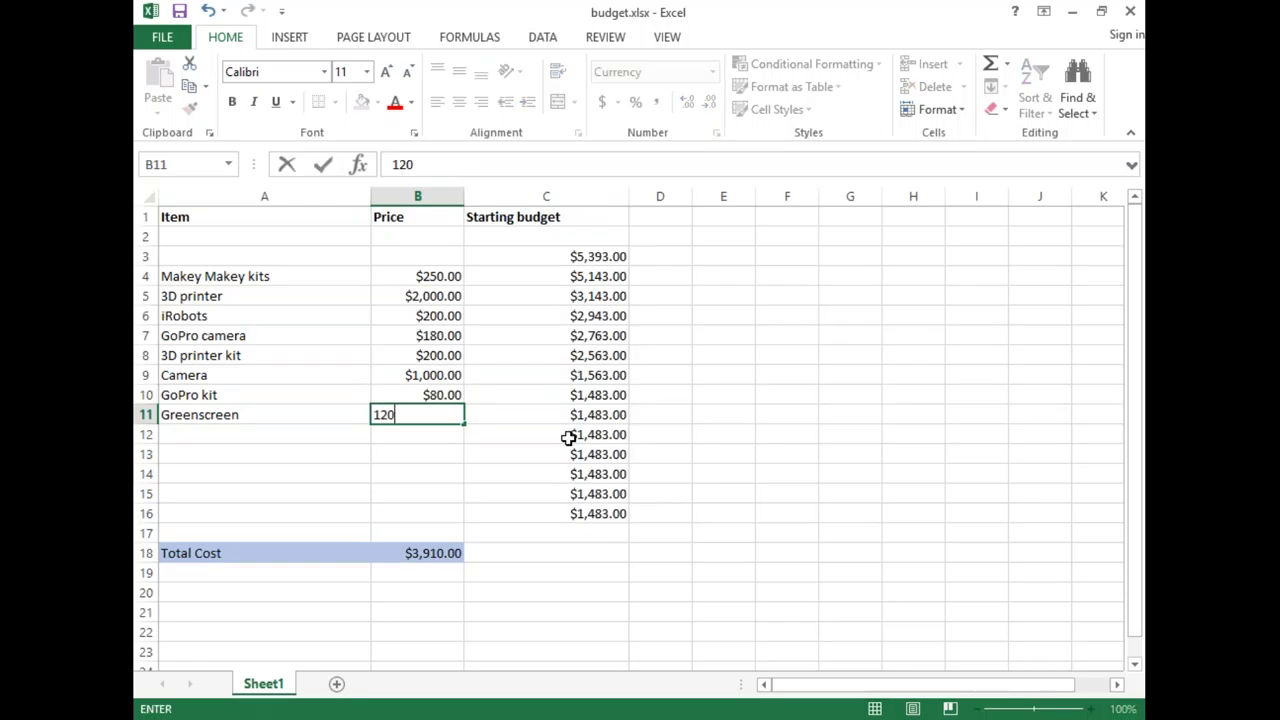
key("Return")
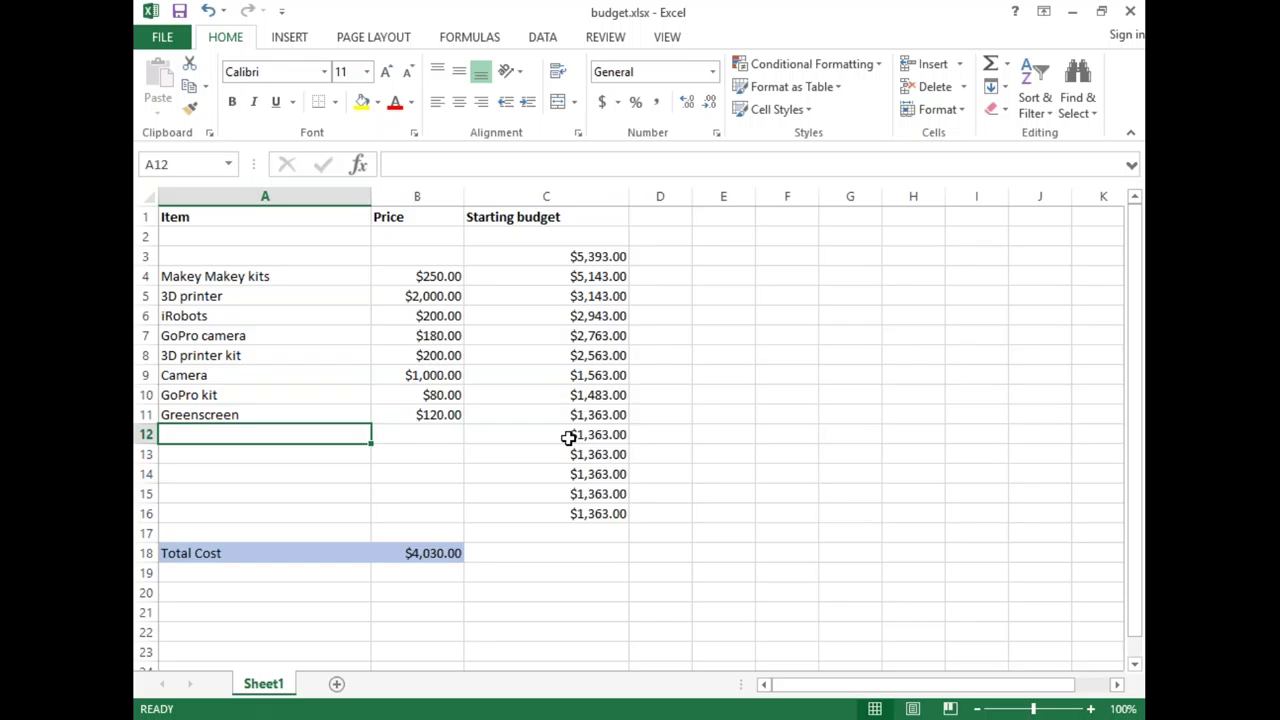
Step: Add Headphones as the item in A12 with a price of 200 in B12
type("Headphones")
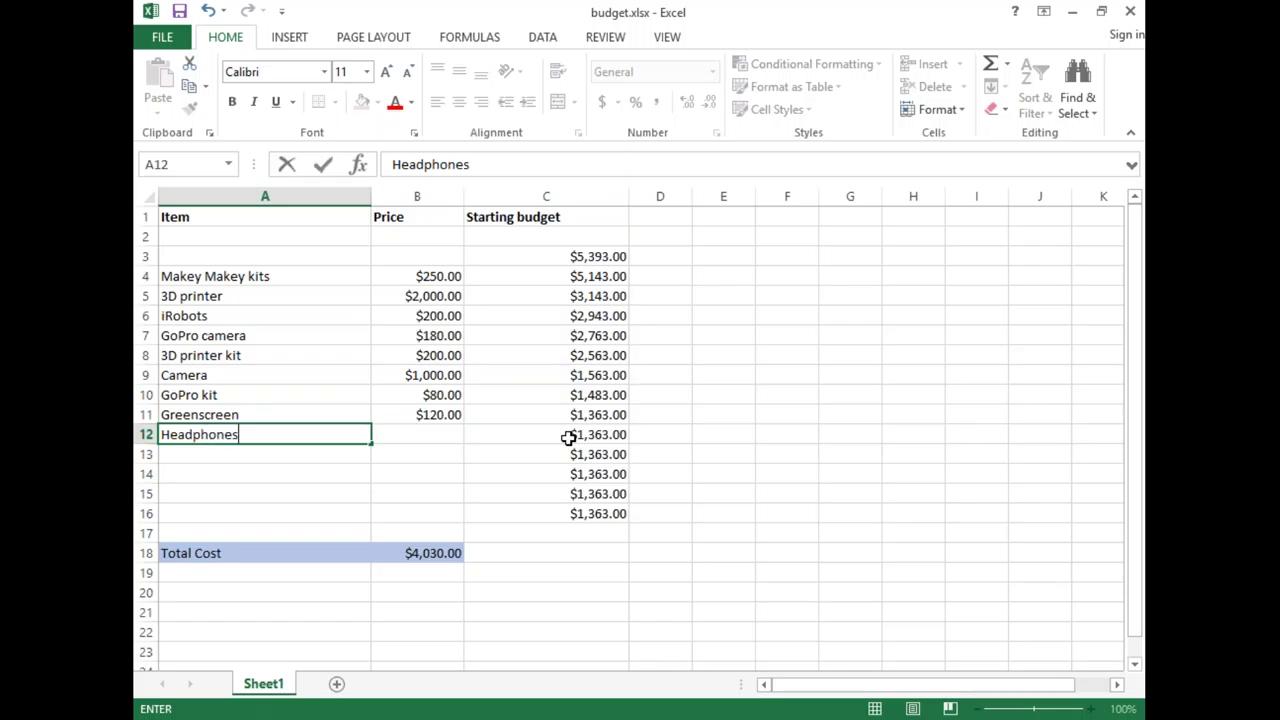
key("Tab")
type("2000")
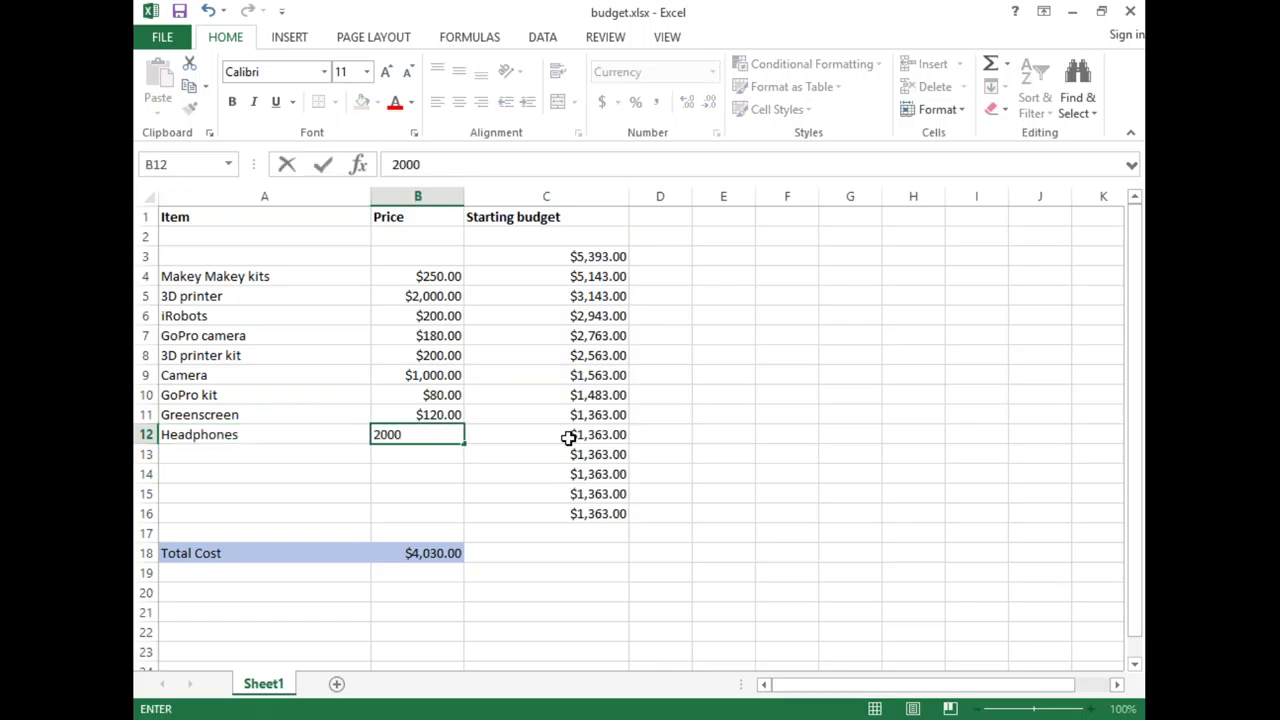
key("BackSpace")
key("Return")
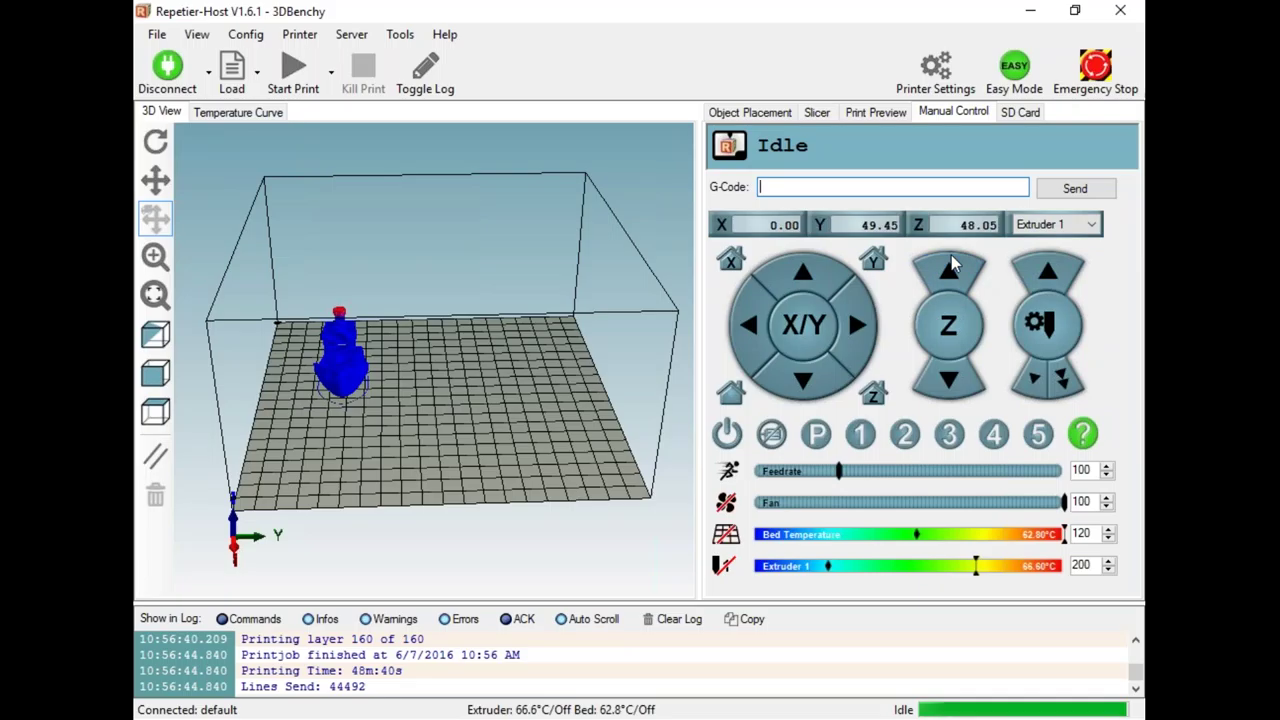
Step: In Repetier-Host, try twice to retract the filament of Extruder 1 by 100
left_click(1040, 268)
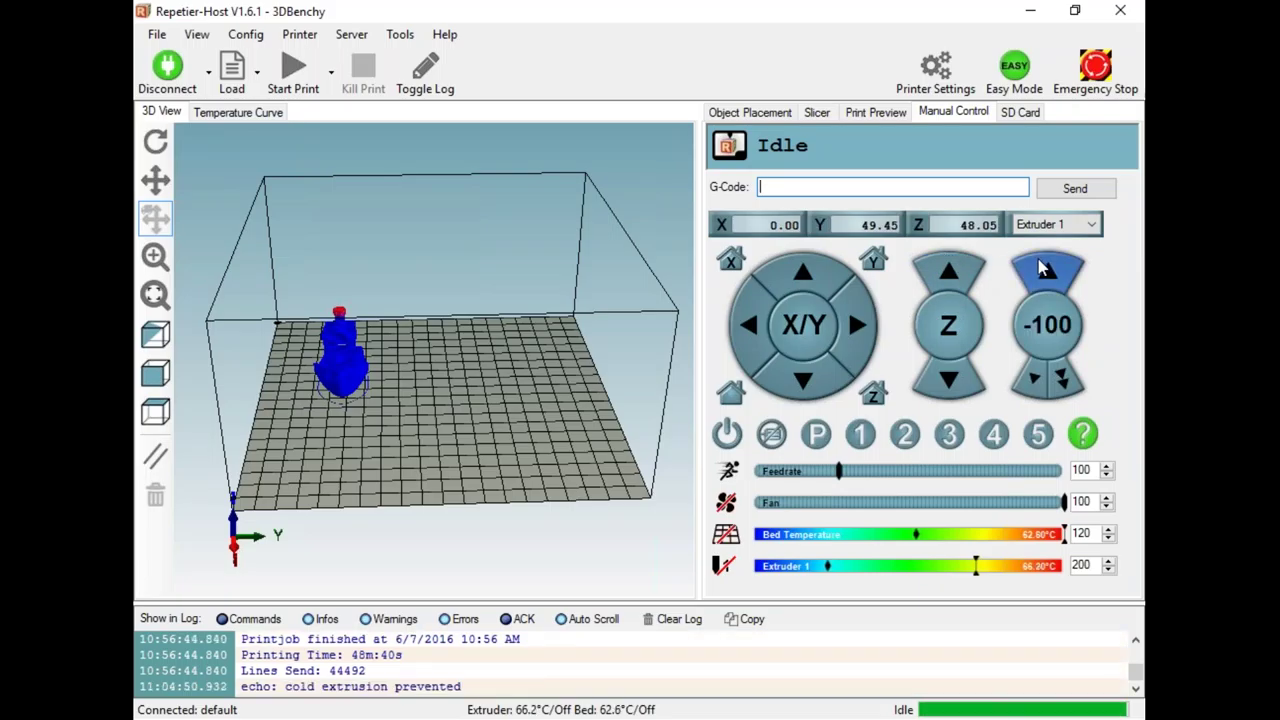
left_click(1040, 268)
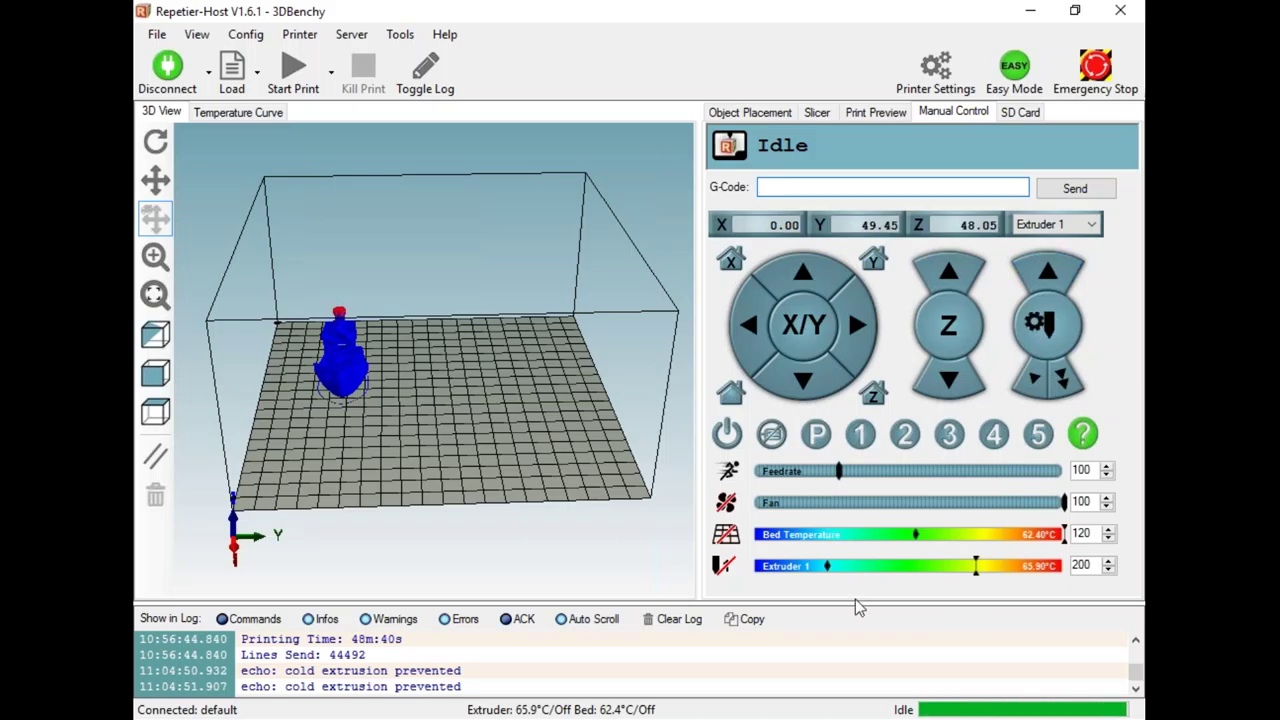